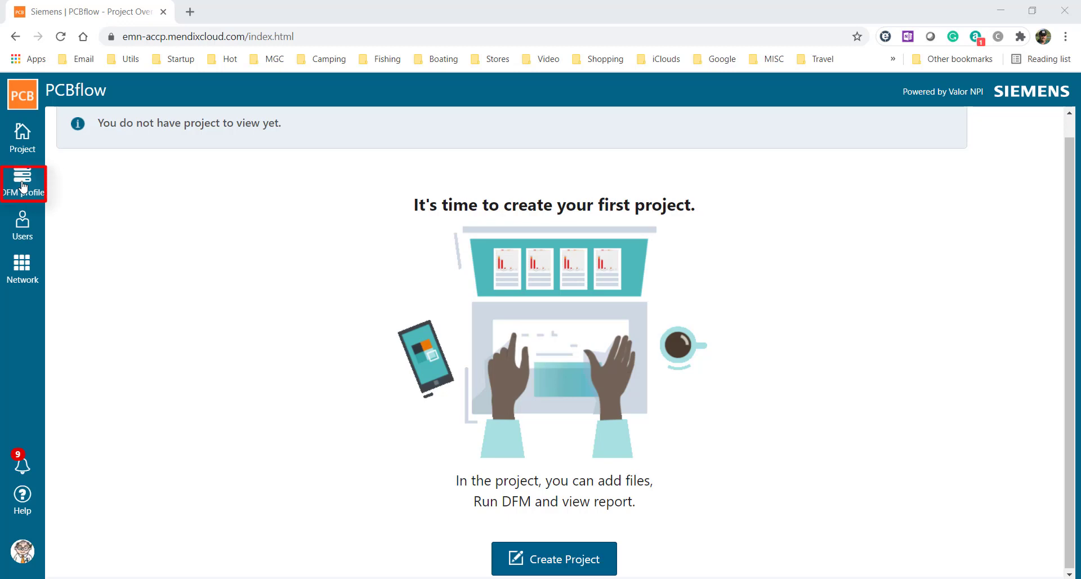
Step: Open the DFM profile help on creating a profile with the ADM app and download the ADM app
{"action": "left_click", "coordinate": [22, 181]}
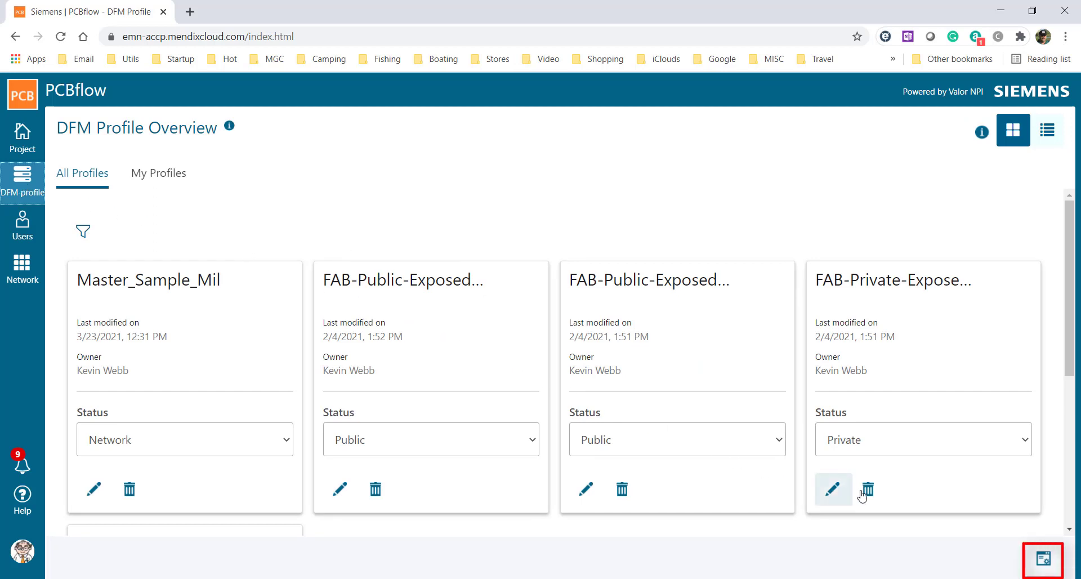
{"action": "left_click", "coordinate": [1043, 561]}
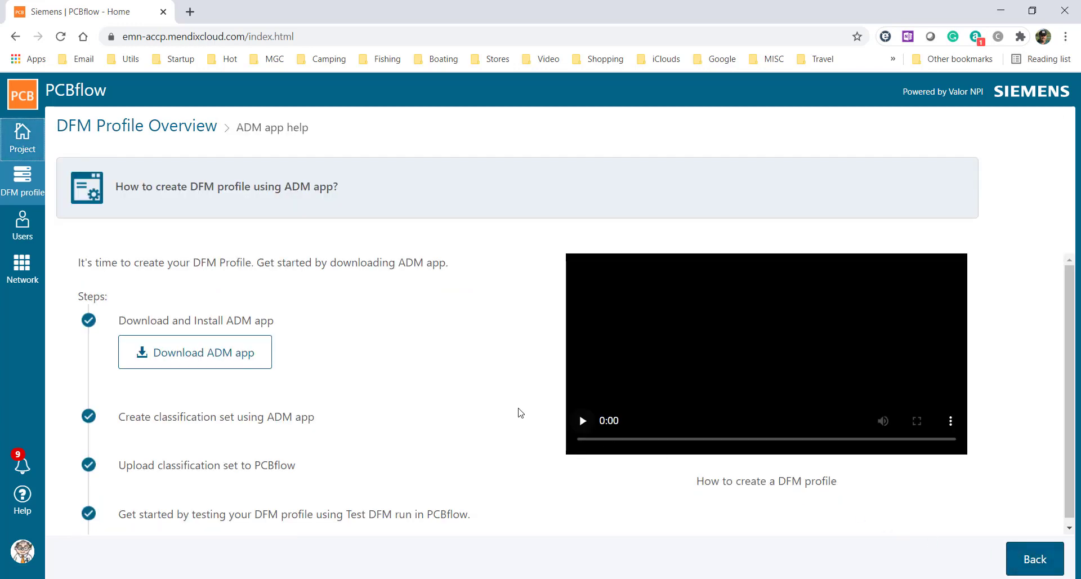
{"action": "left_click", "coordinate": [206, 358]}
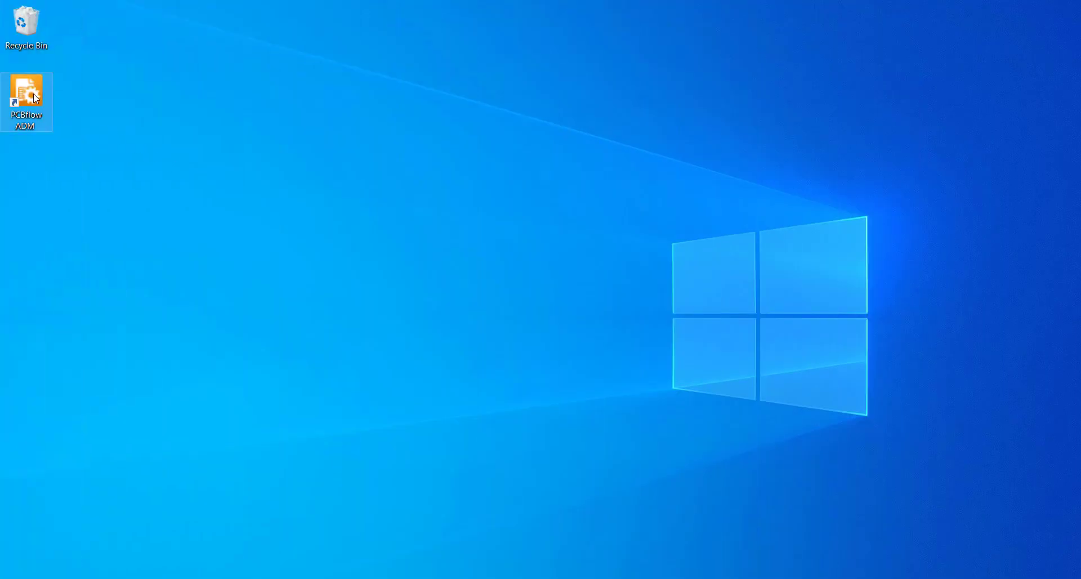
Step: Launch PCBflow ADM, select the Master_Sample_Mil classification set and switch its units to imperial
{"action": "double_click", "coordinate": [33, 95]}
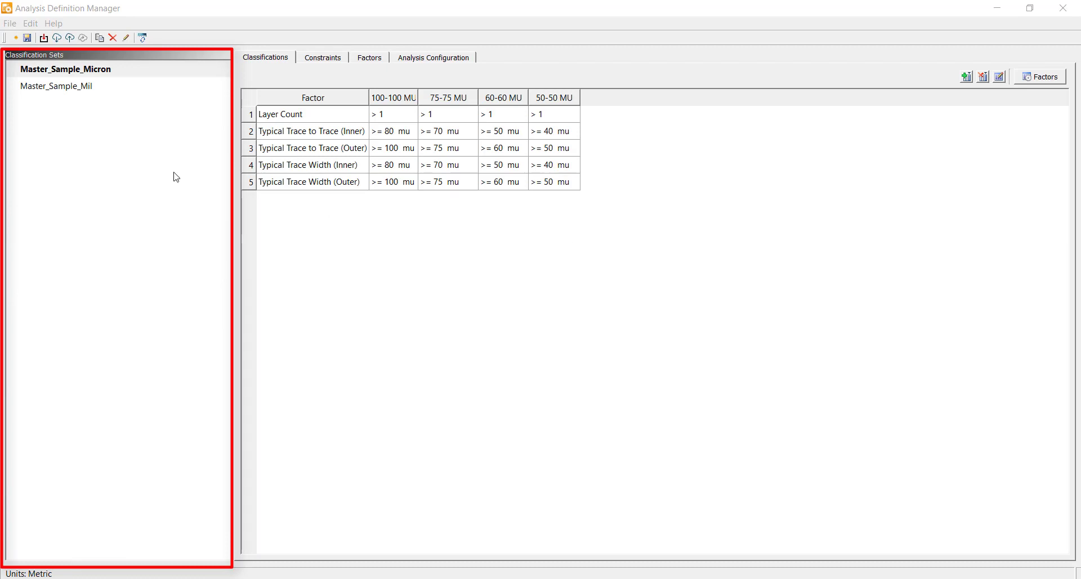
{"action": "left_click", "coordinate": [76, 88]}
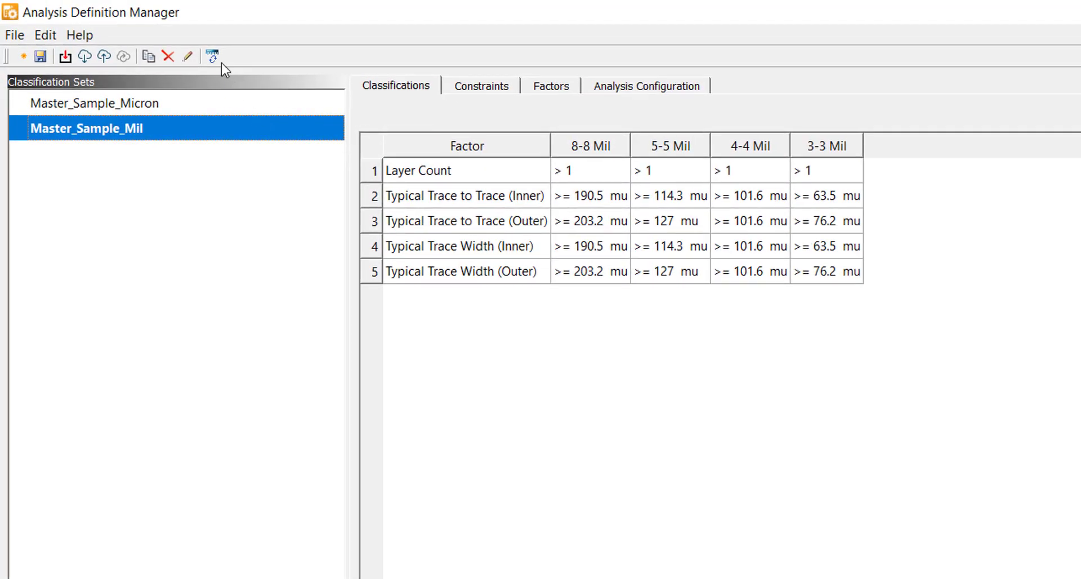
{"action": "left_click", "coordinate": [211, 57]}
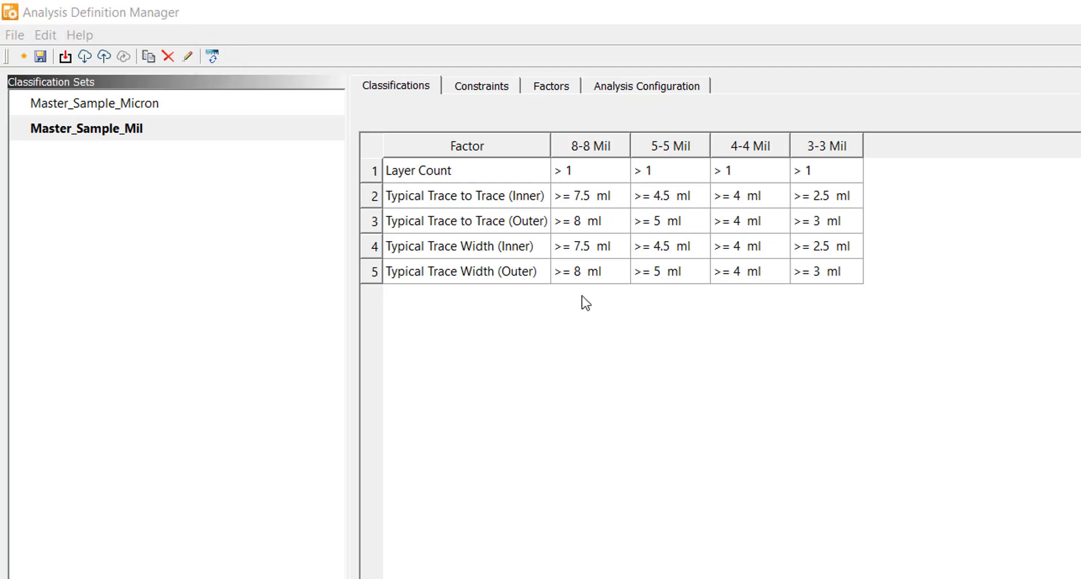
Step: Examine the Master_Sample_Mil set's context options and its classification and constraint factors
{"action": "right_click", "coordinate": [138, 130]}
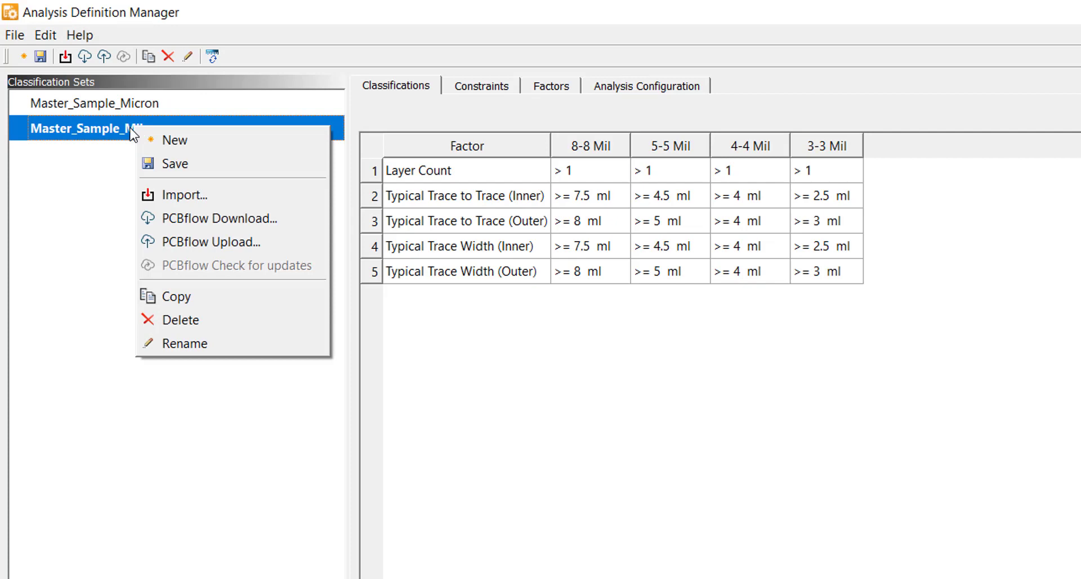
{"action": "left_click", "coordinate": [90, 180]}
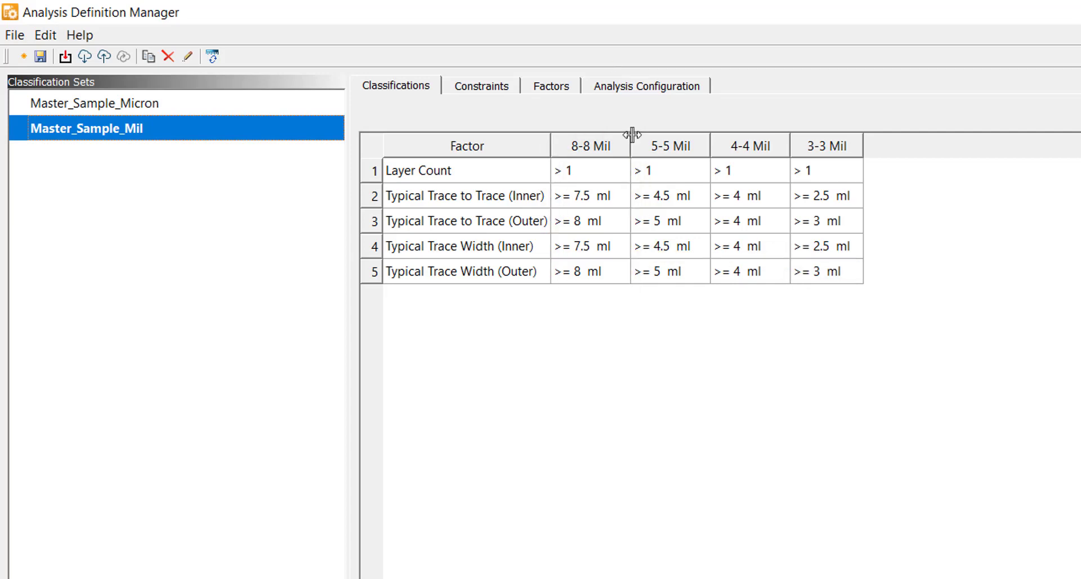
{"action": "mouse_move", "coordinate": [667, 150]}
{"action": "left_mouse_down"}
{"action": "mouse_move", "coordinate": [590, 147]}
{"action": "mouse_move", "coordinate": [680, 144]}
{"action": "left_mouse_up"}
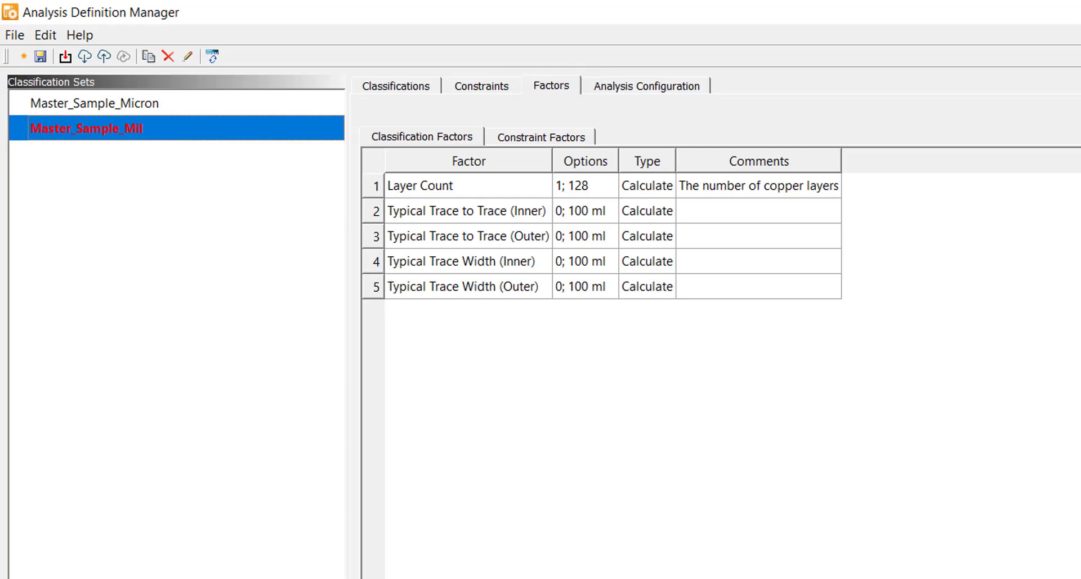
{"action": "left_click", "coordinate": [527, 138]}
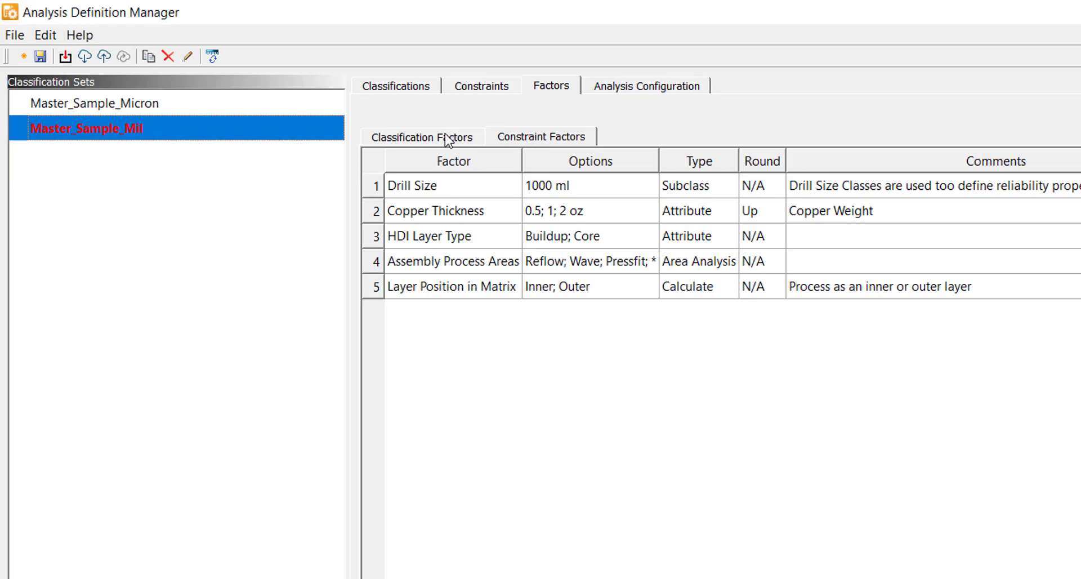
{"action": "left_click", "coordinate": [425, 141]}
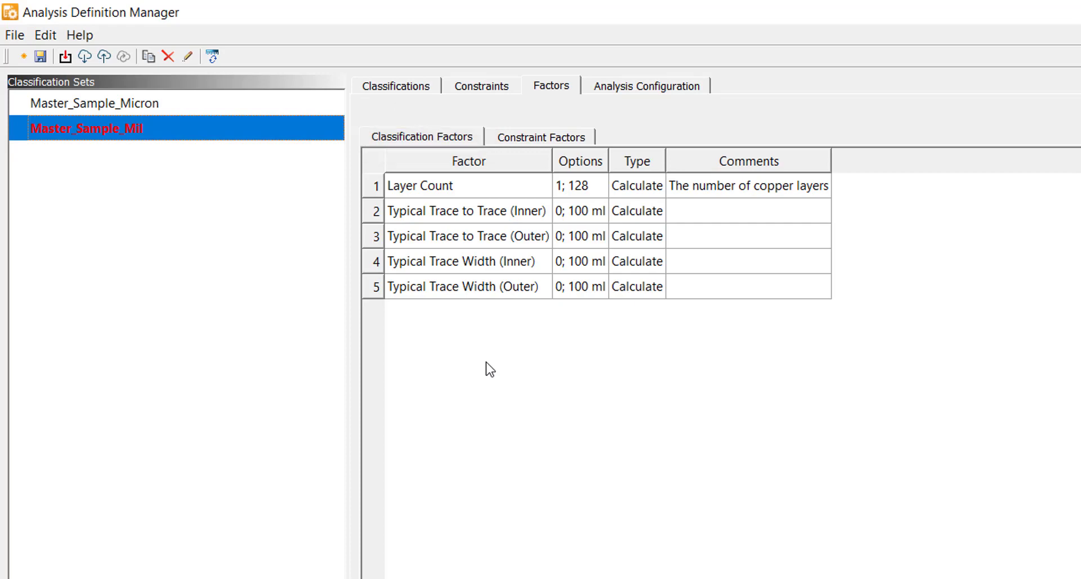
{"action": "left_click", "coordinate": [528, 138]}
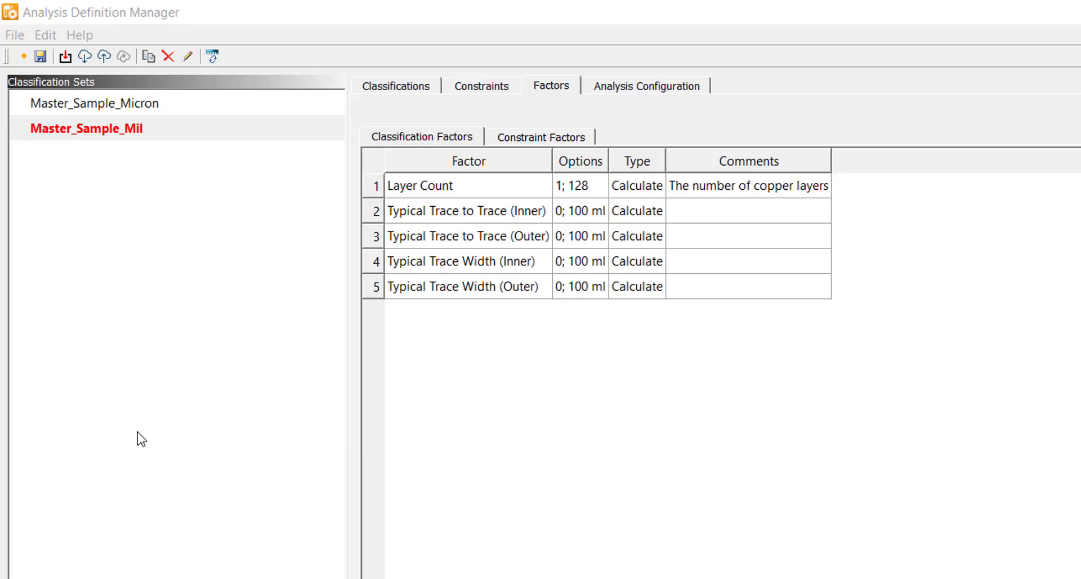
Step: Create a new classification set named supplier and open its constraint factors
{"action": "left_click", "coordinate": [19, 57]}
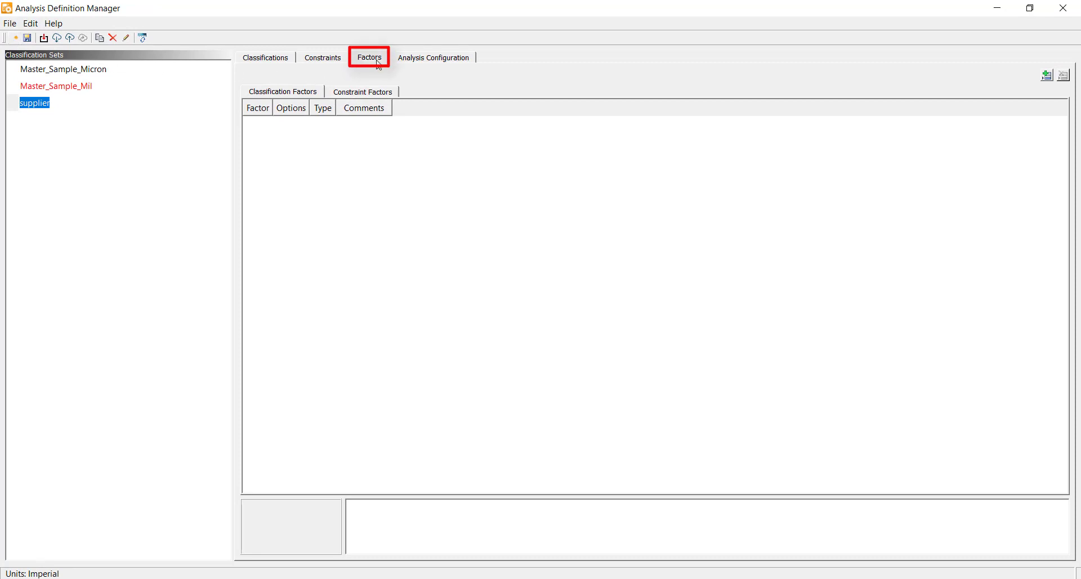
{"action": "left_click", "coordinate": [372, 90]}
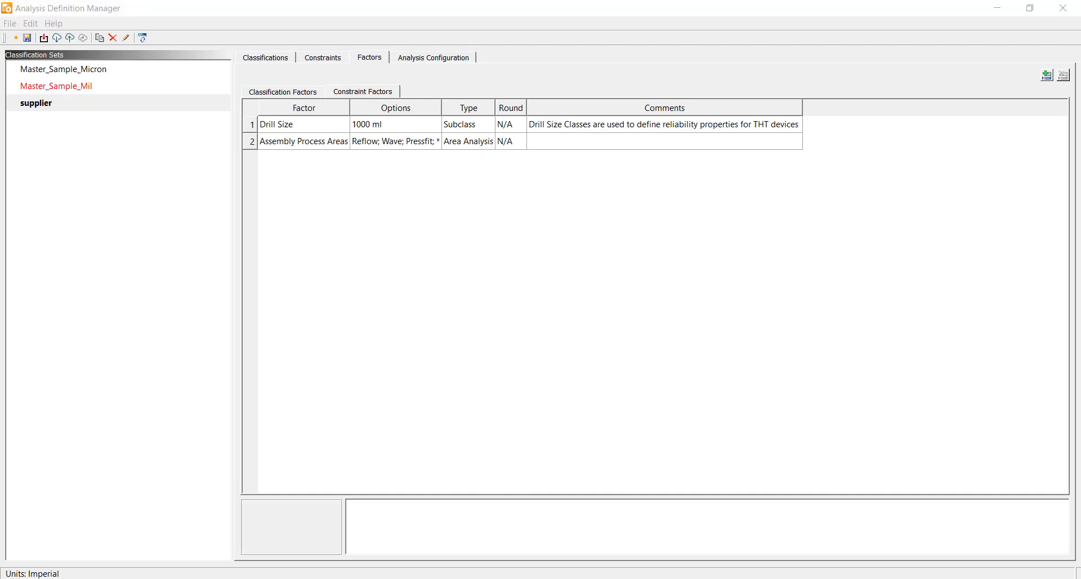
{"action": "left_click", "coordinate": [1046, 78]}
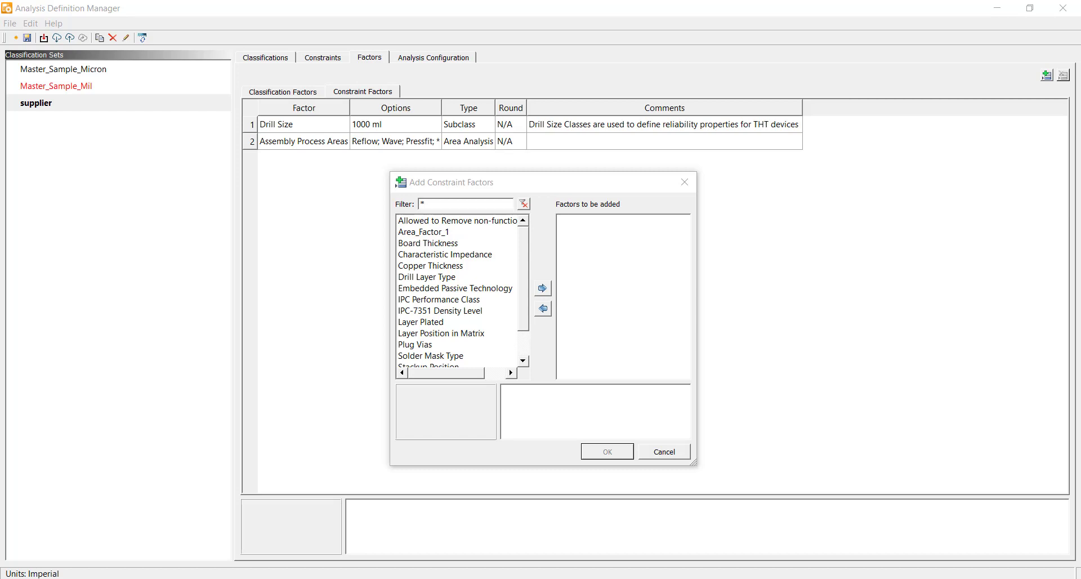
{"action": "left_click_drag", "start_coordinate": [525, 275], "coordinate": [525, 336]}
{"action": "scroll", "coordinate": [530, 281], "scroll_direction": "up", "scroll_amount": 1}
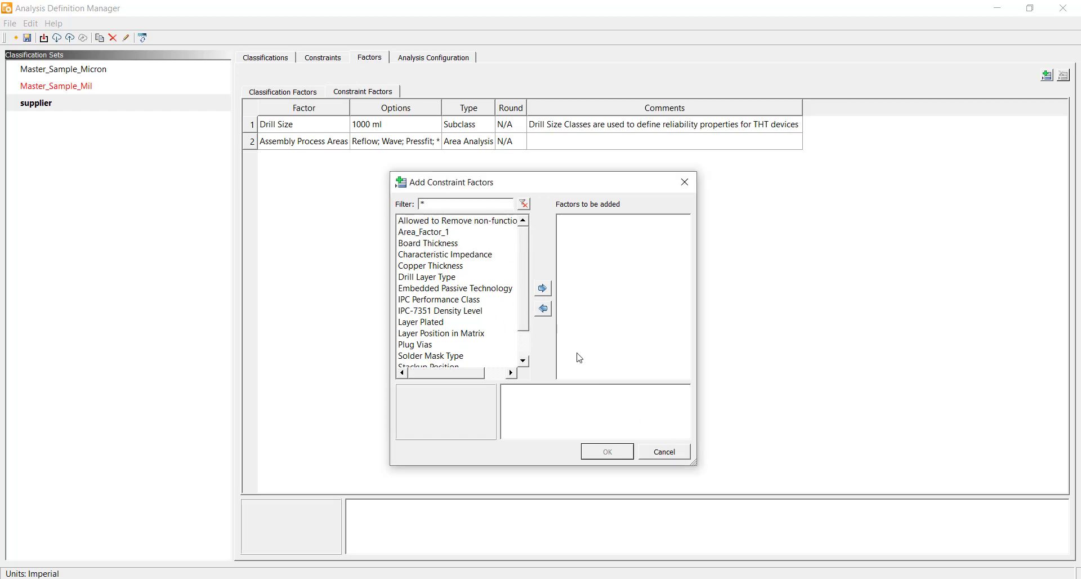
{"action": "left_click", "coordinate": [666, 453]}
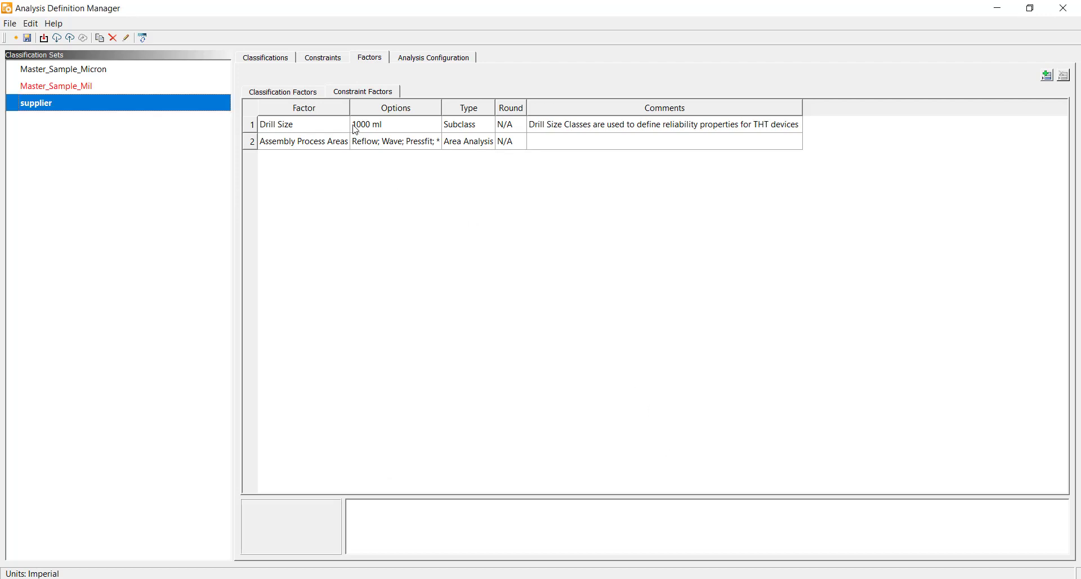
Step: Add Layer Count as a classification factor of the supplier set
{"action": "left_click", "coordinate": [273, 94]}
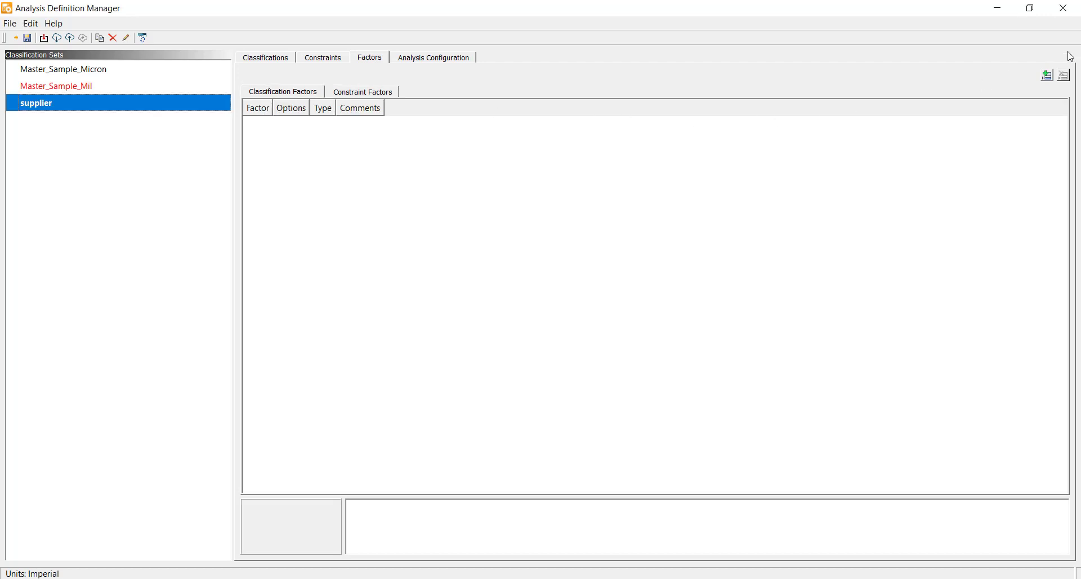
{"action": "left_click", "coordinate": [1048, 76]}
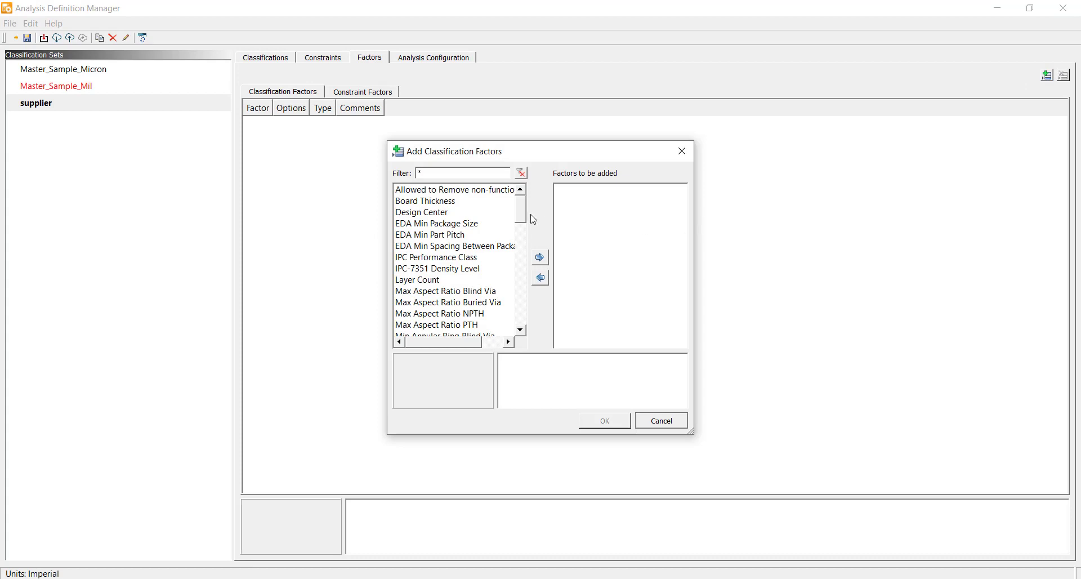
{"action": "mouse_move", "coordinate": [521, 216]}
{"action": "left_mouse_down"}
{"action": "mouse_move", "coordinate": [523, 331]}
{"action": "mouse_move", "coordinate": [522, 210]}
{"action": "left_mouse_up"}
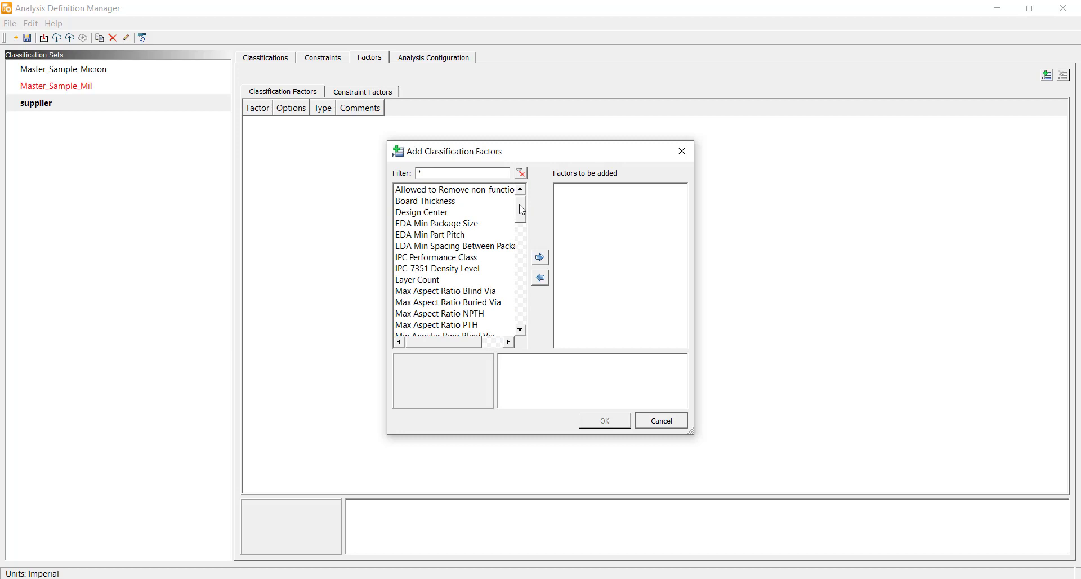
{"action": "left_click", "coordinate": [428, 280]}
{"action": "left_click", "coordinate": [540, 258]}
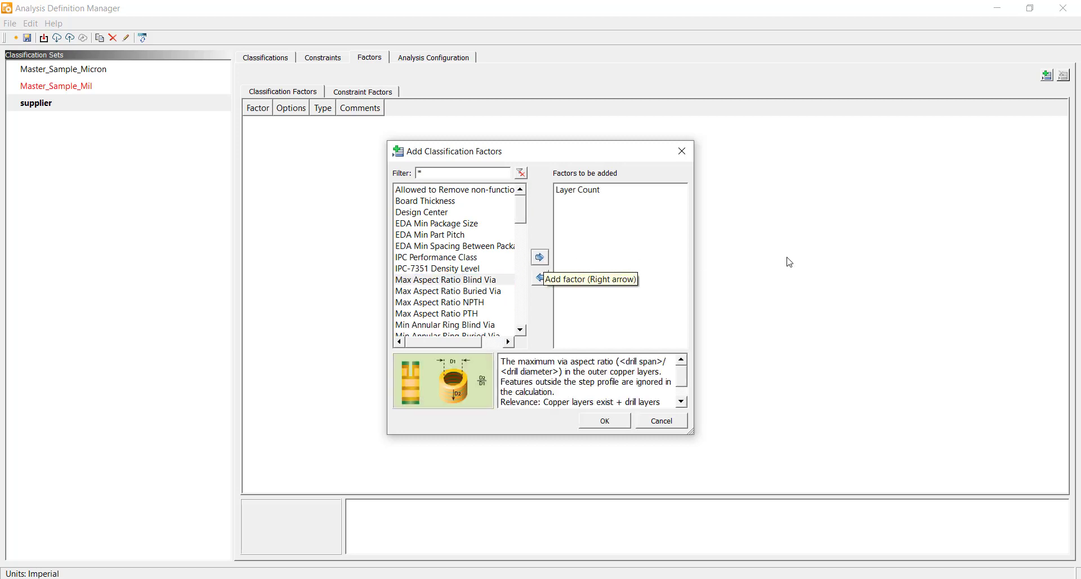
{"action": "left_click", "coordinate": [605, 421]}
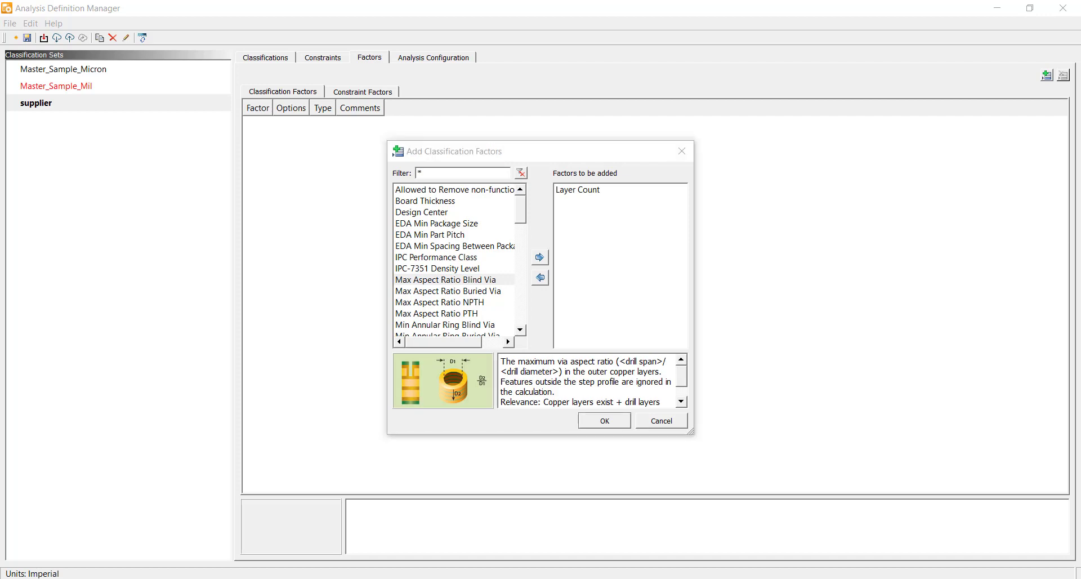
{"action": "left_click", "coordinate": [609, 423]}
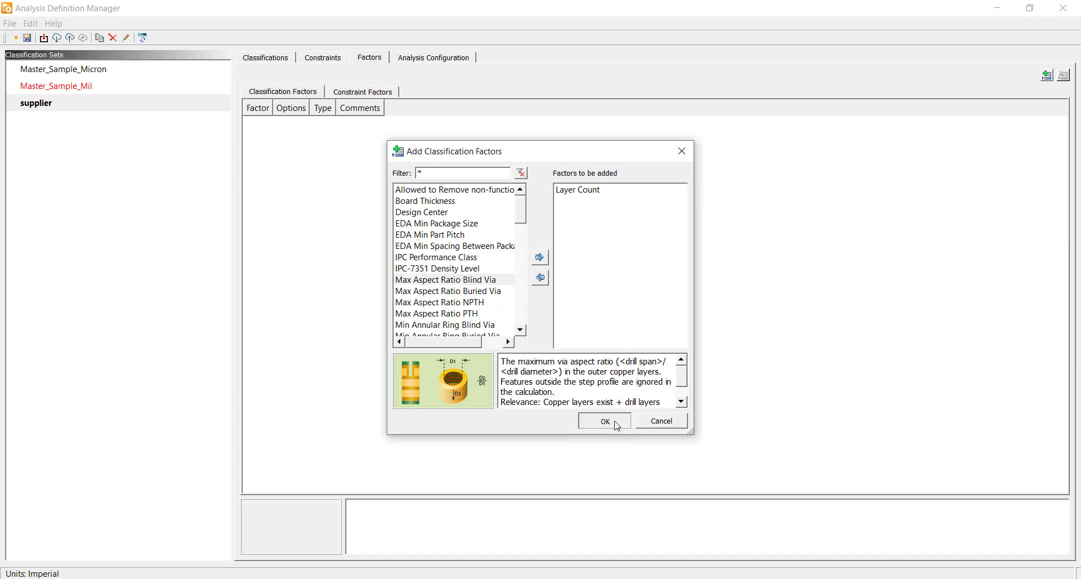
Step: Add Layer Position in Matrix and Copper Thickness as constraint factors
{"action": "left_click", "coordinate": [364, 94]}
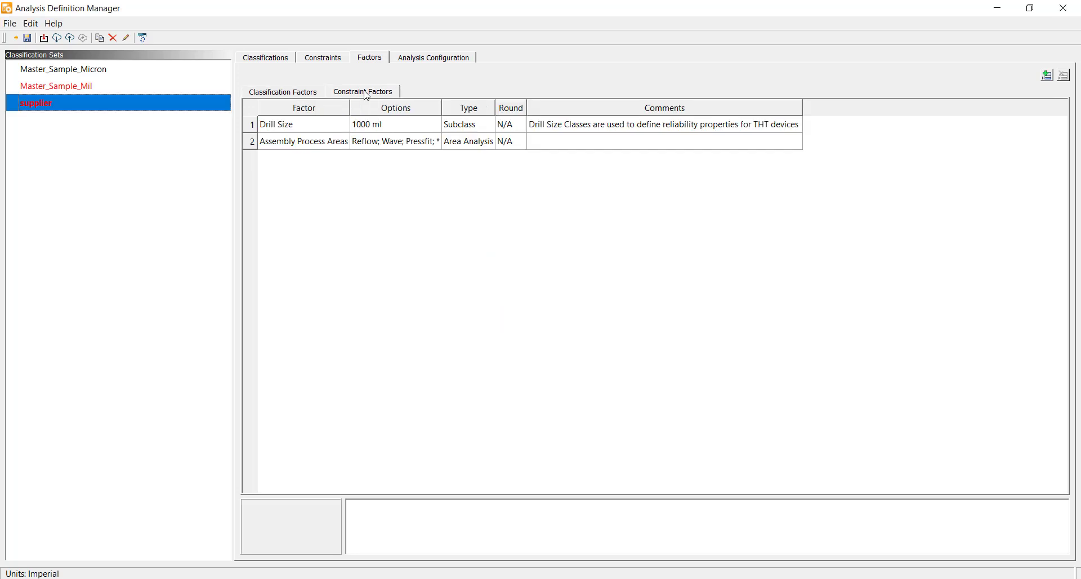
{"action": "left_click", "coordinate": [1048, 76]}
{"action": "left_click", "coordinate": [439, 302]}
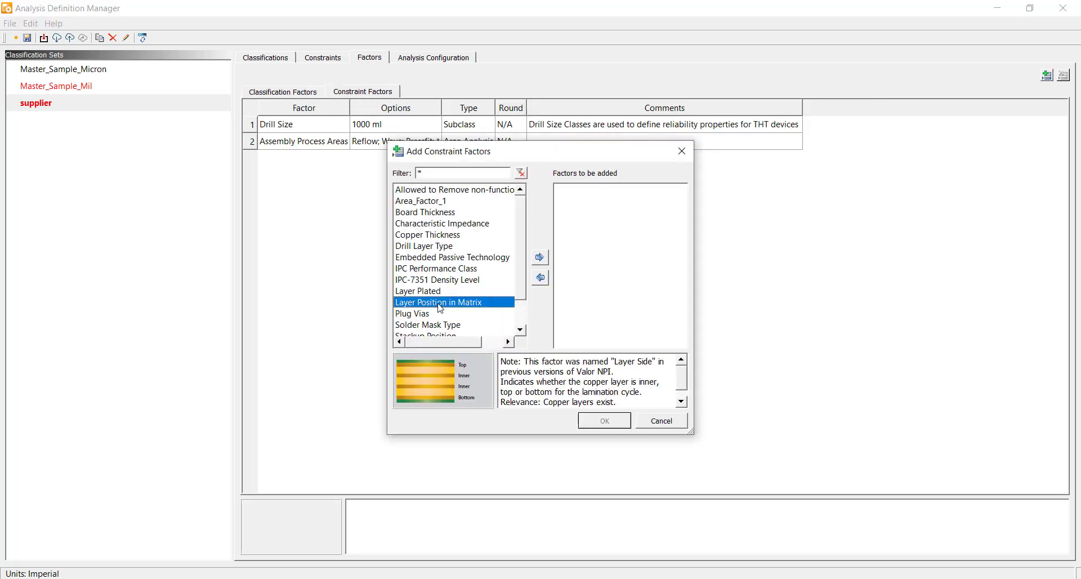
{"action": "left_click", "coordinate": [539, 258]}
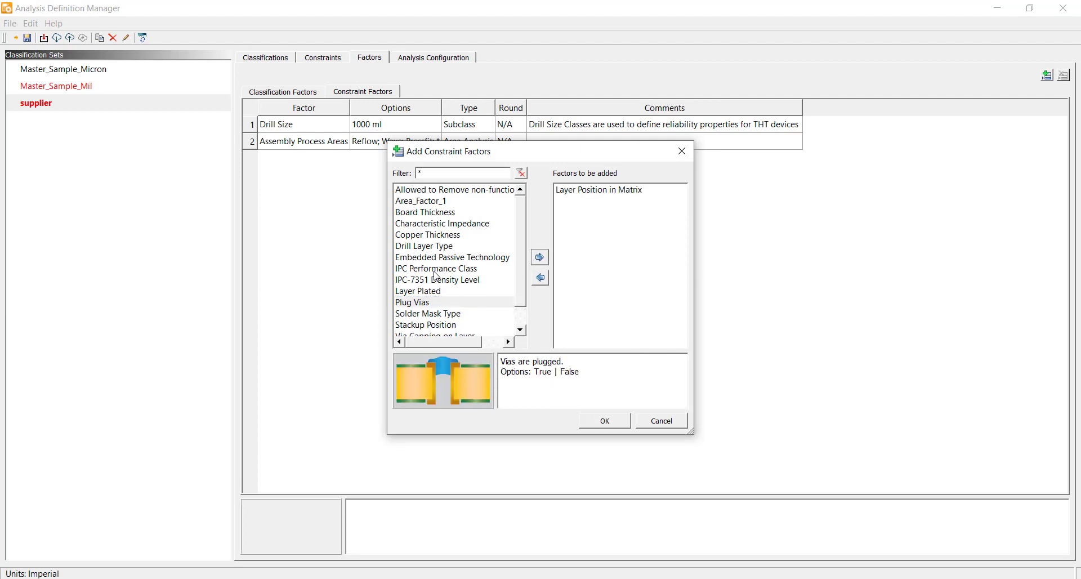
{"action": "scroll", "coordinate": [525, 287], "scroll_direction": "down", "scroll_amount": 2}
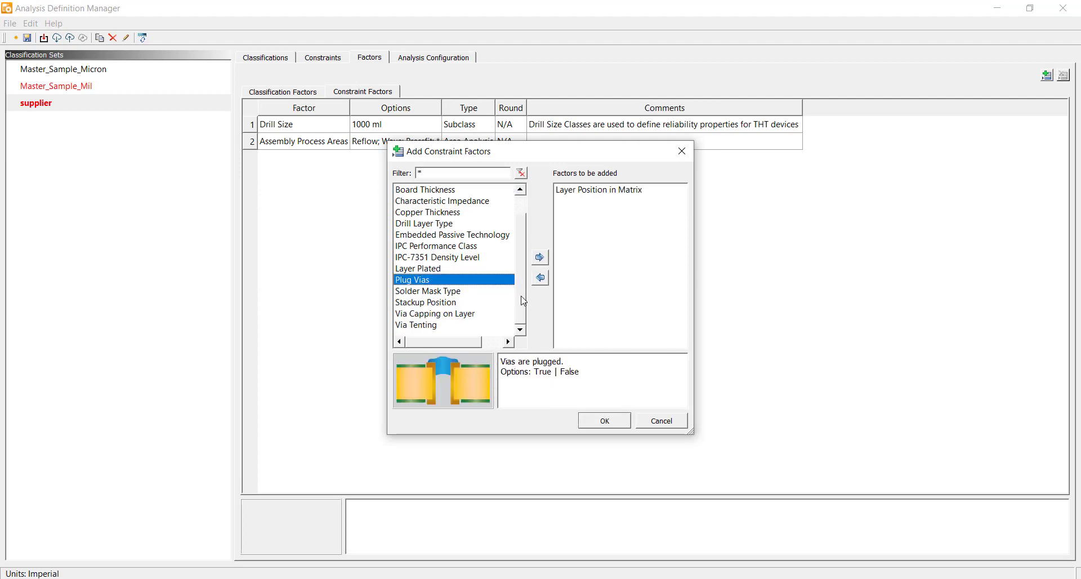
{"action": "left_click", "coordinate": [439, 213]}
{"action": "left_click", "coordinate": [539, 258]}
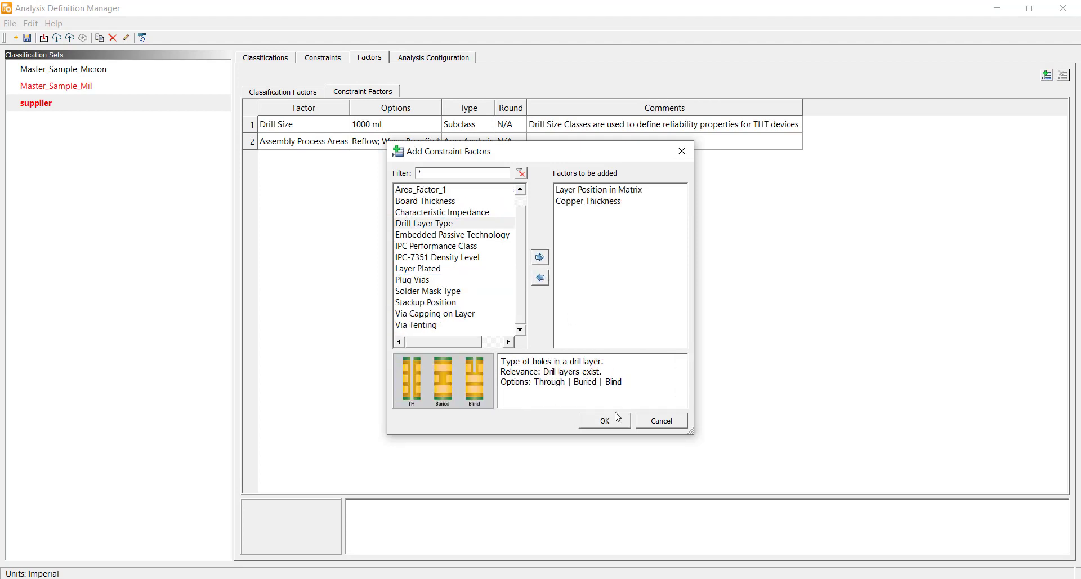
{"action": "left_click", "coordinate": [616, 418]}
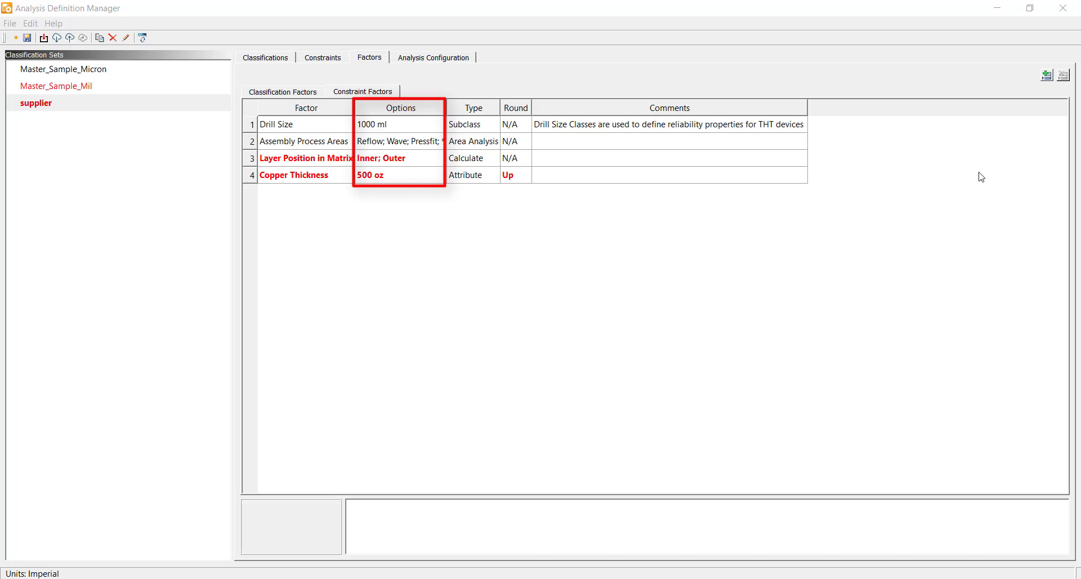
Step: Set the Copper Thickness options to 0.5; 1 oz
{"action": "left_click", "coordinate": [383, 179]}
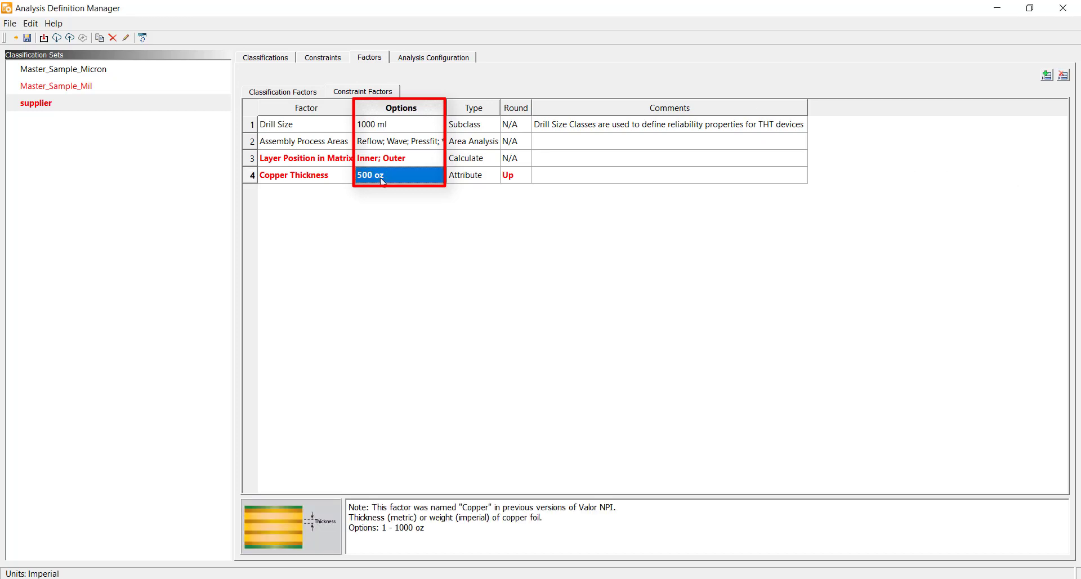
{"action": "left_click", "coordinate": [382, 177]}
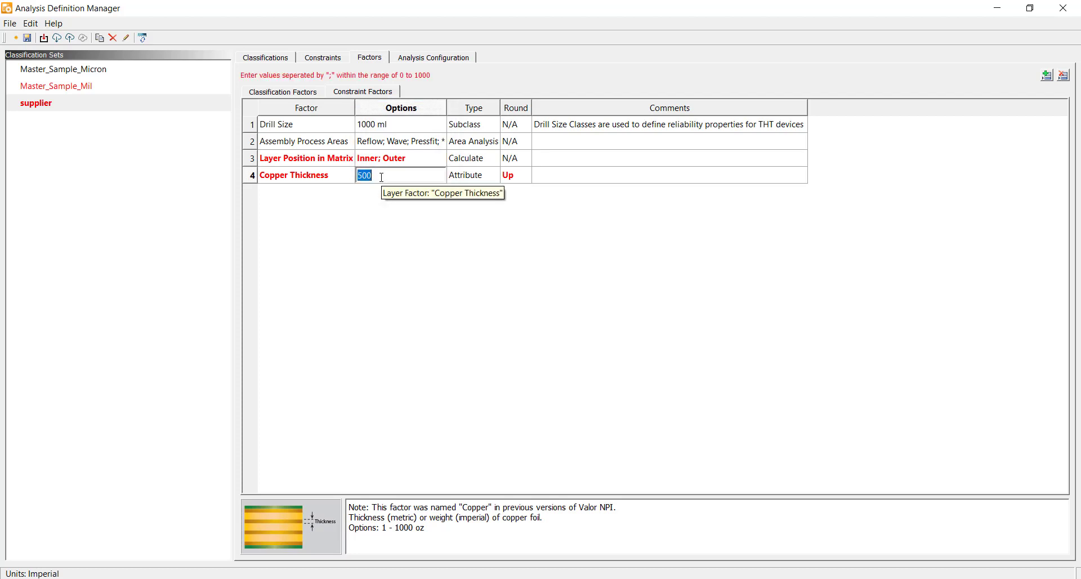
{"action": "type", "text": "0.5;1"}
{"action": "key", "text": "Return"}
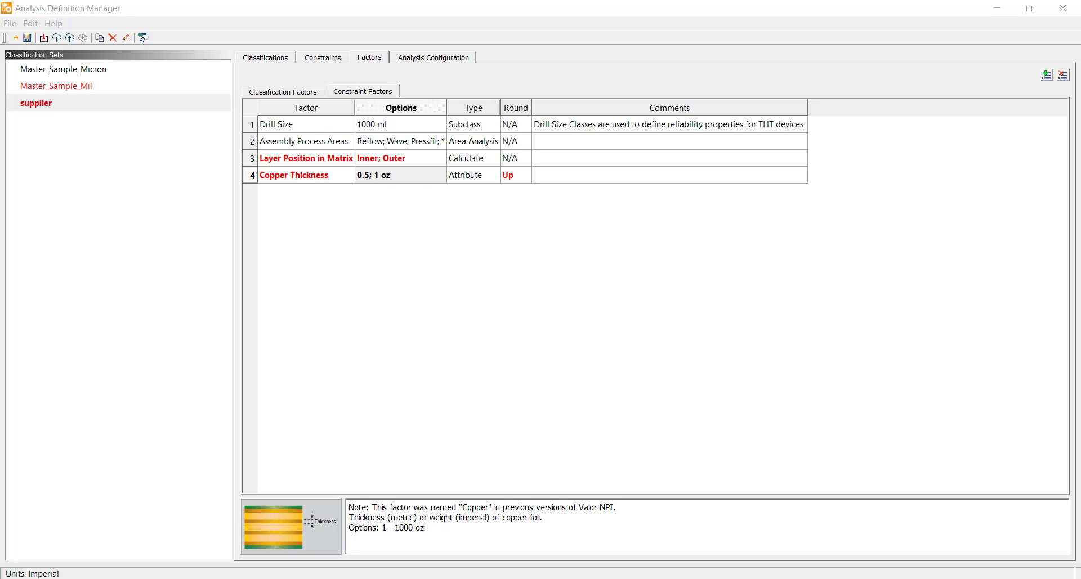
Step: Choose Layer Count as the factor affecting the supplier set's classification types
{"action": "left_click", "coordinate": [262, 58]}
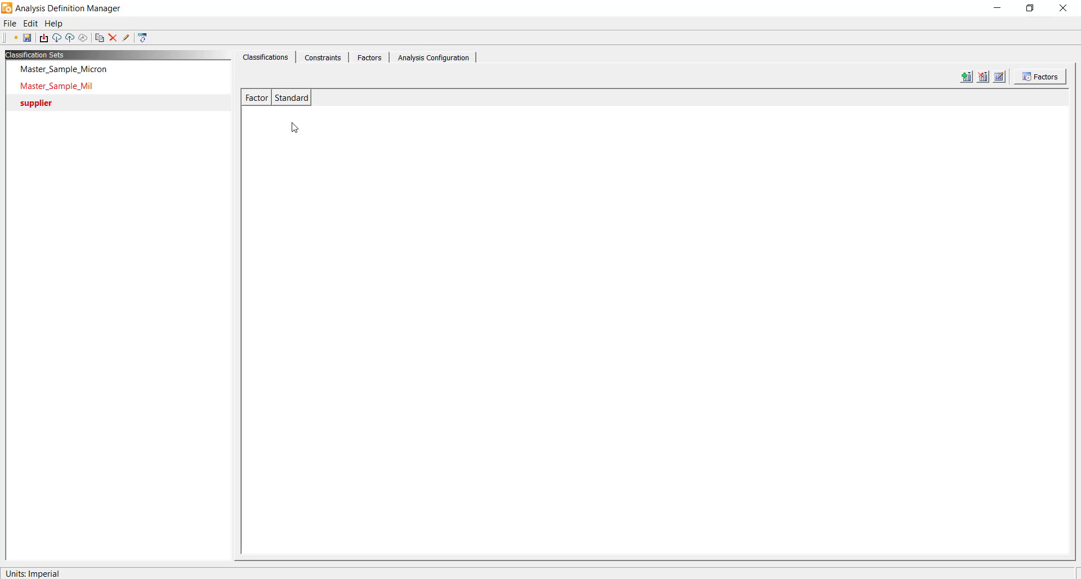
{"action": "left_click", "coordinate": [1036, 82]}
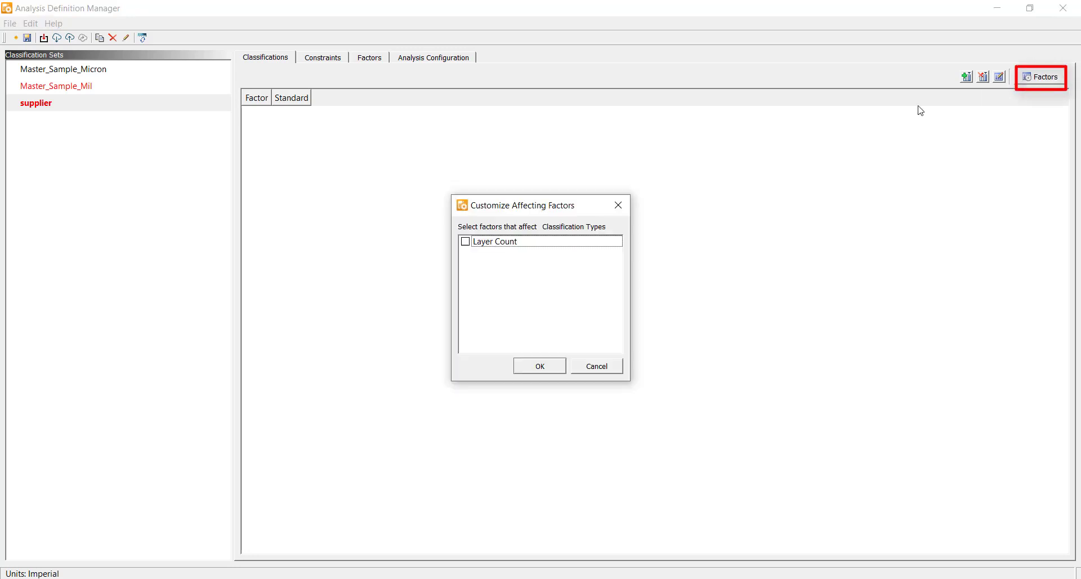
{"action": "left_click", "coordinate": [466, 242]}
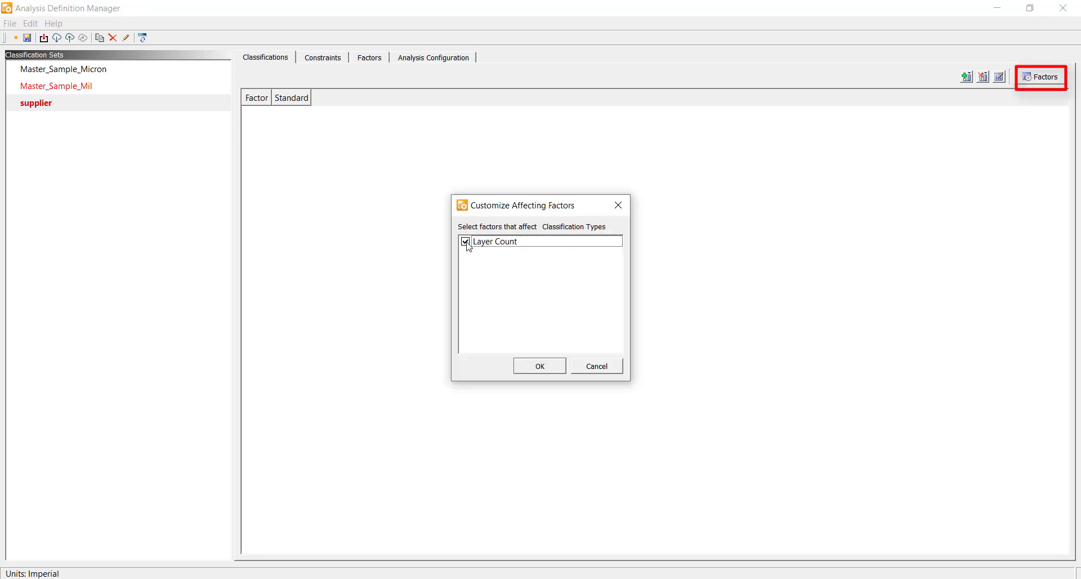
{"action": "left_click", "coordinate": [543, 369]}
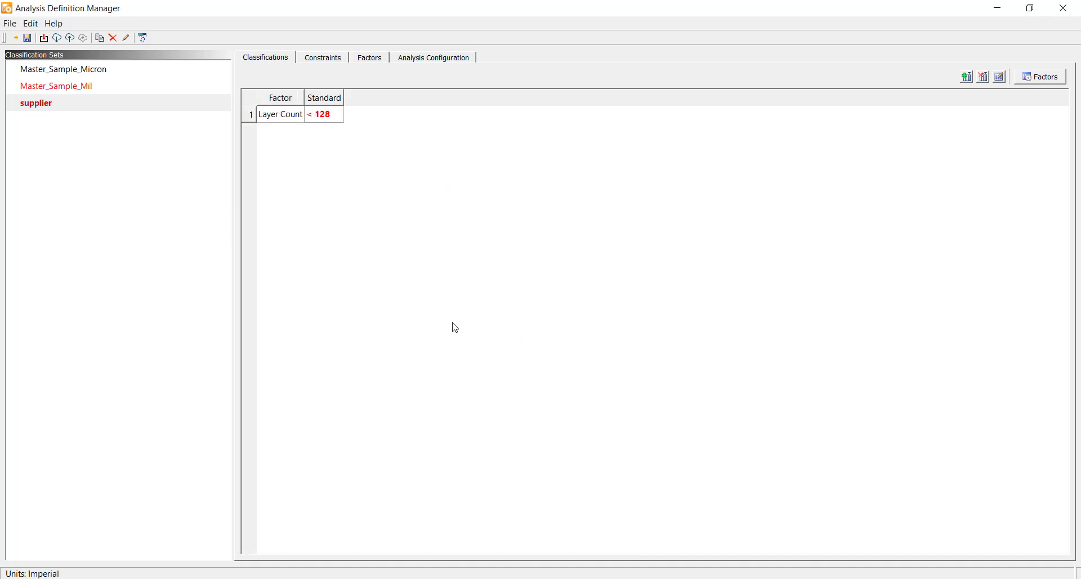
Step: Set the Layer Count range for the Standard classification to < 4
{"action": "double_click", "coordinate": [335, 115]}
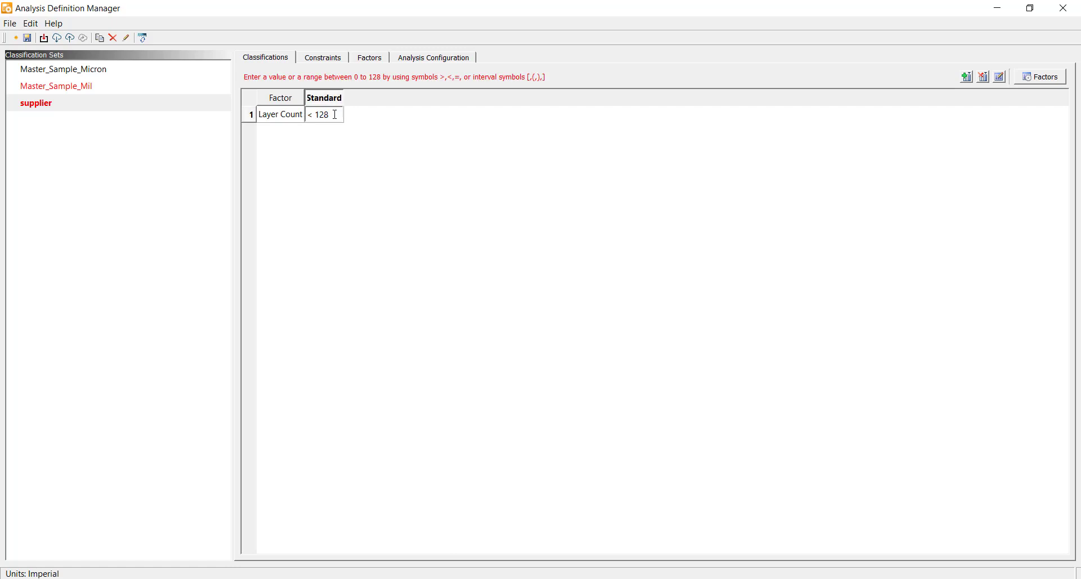
{"action": "key", "text": "BackSpace"}
{"action": "key", "text": "BackSpace"}
{"action": "key", "text": "BackSpace"}
{"action": "key", "text": "BackSpace"}
{"action": "type", "text": "4"}
{"action": "key", "text": "Return"}
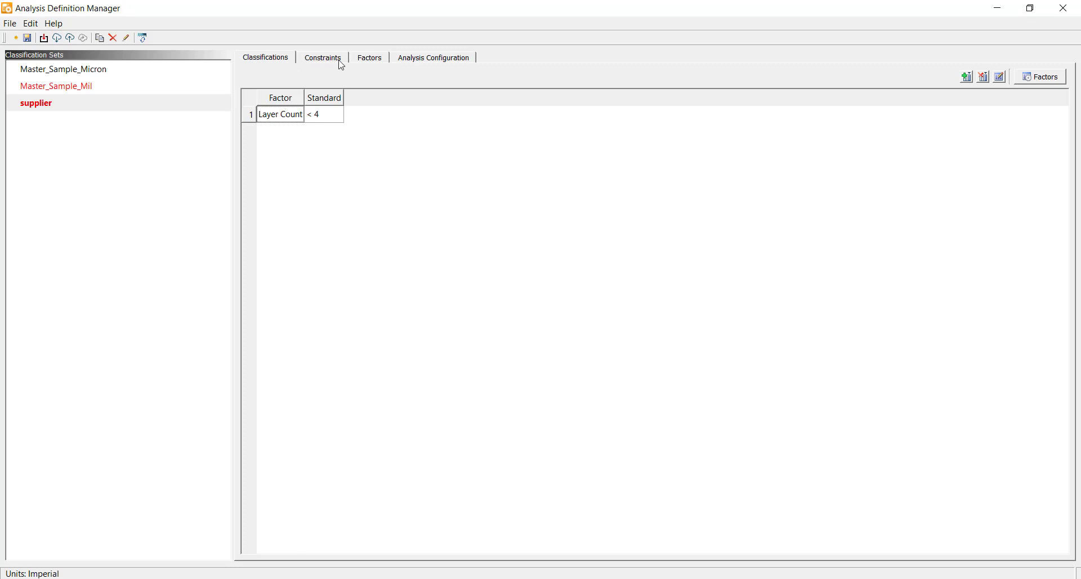
Step: Make Classification an affecting factor of the Etch General Copper Spacing constraint
{"action": "left_click", "coordinate": [336, 59]}
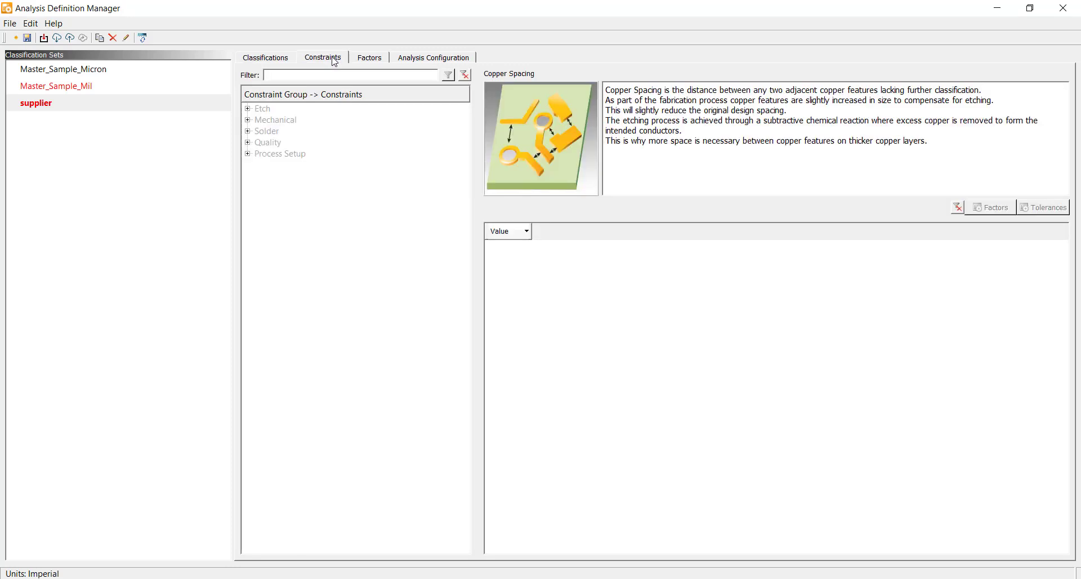
{"action": "left_click", "coordinate": [247, 110]}
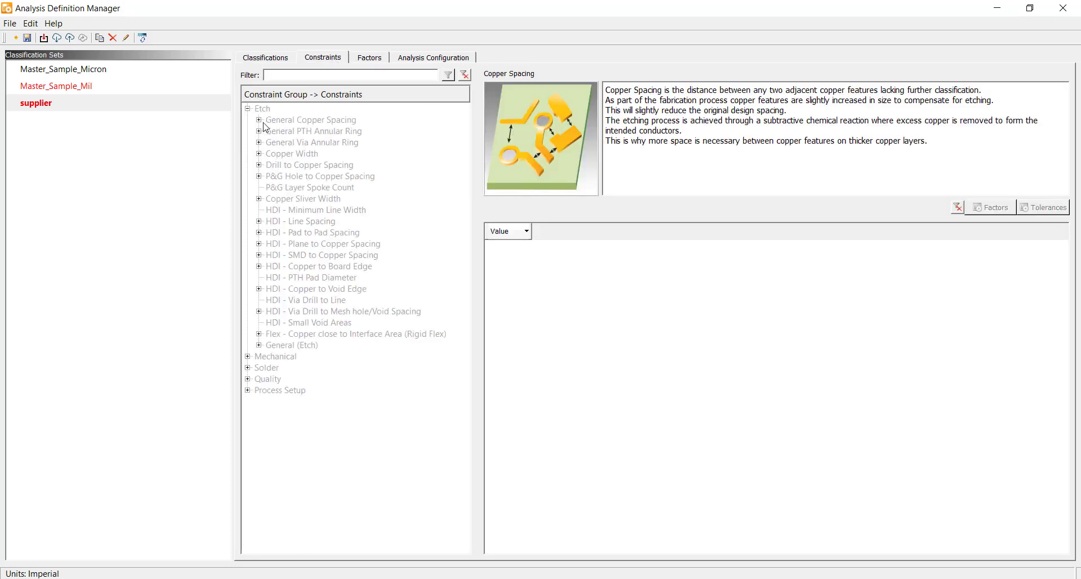
{"action": "left_click", "coordinate": [259, 120]}
{"action": "left_click", "coordinate": [290, 121]}
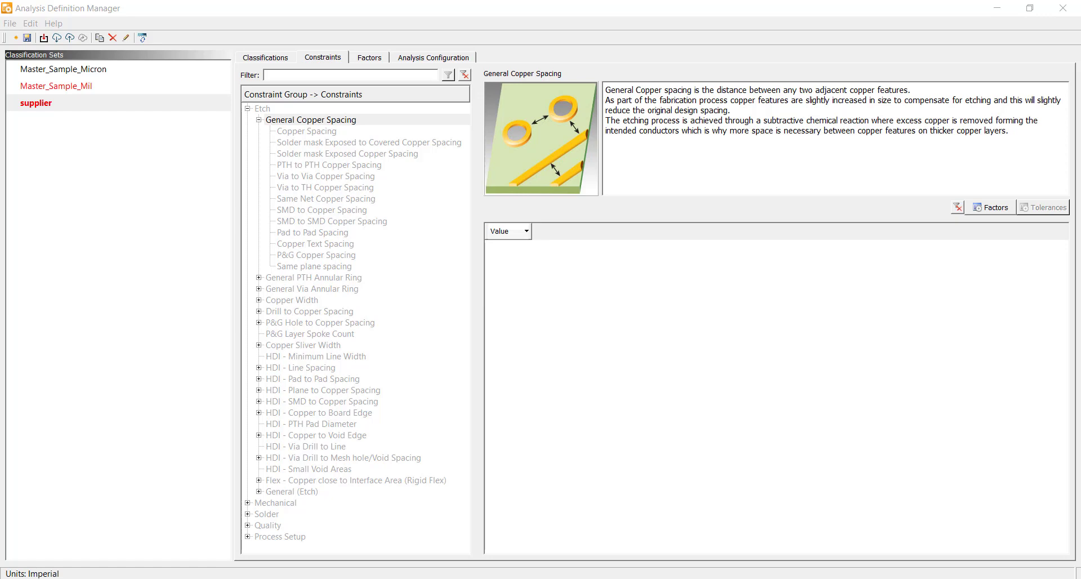
{"action": "left_click", "coordinate": [994, 207]}
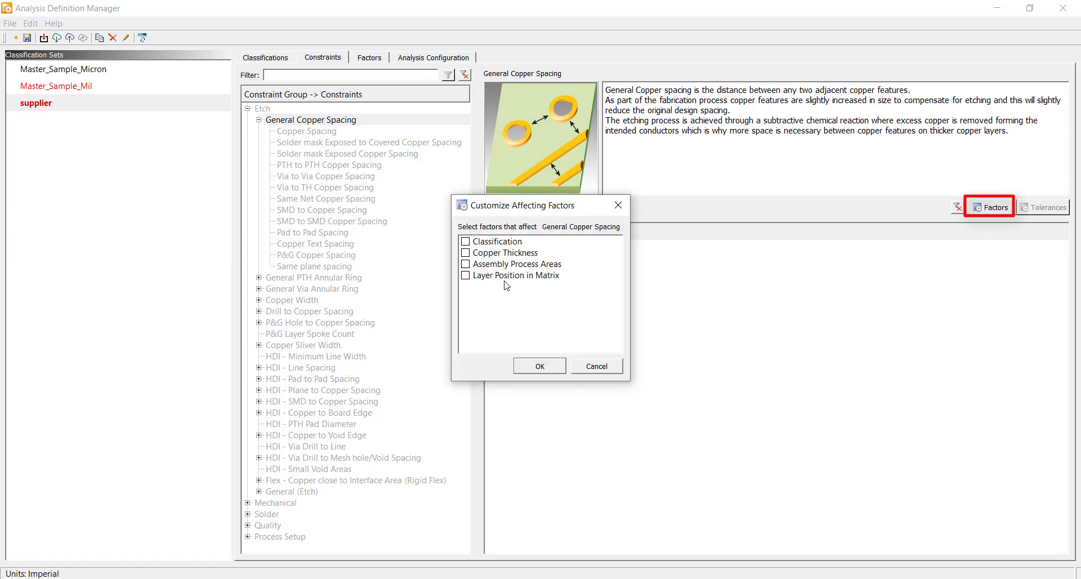
{"action": "left_click", "coordinate": [470, 244]}
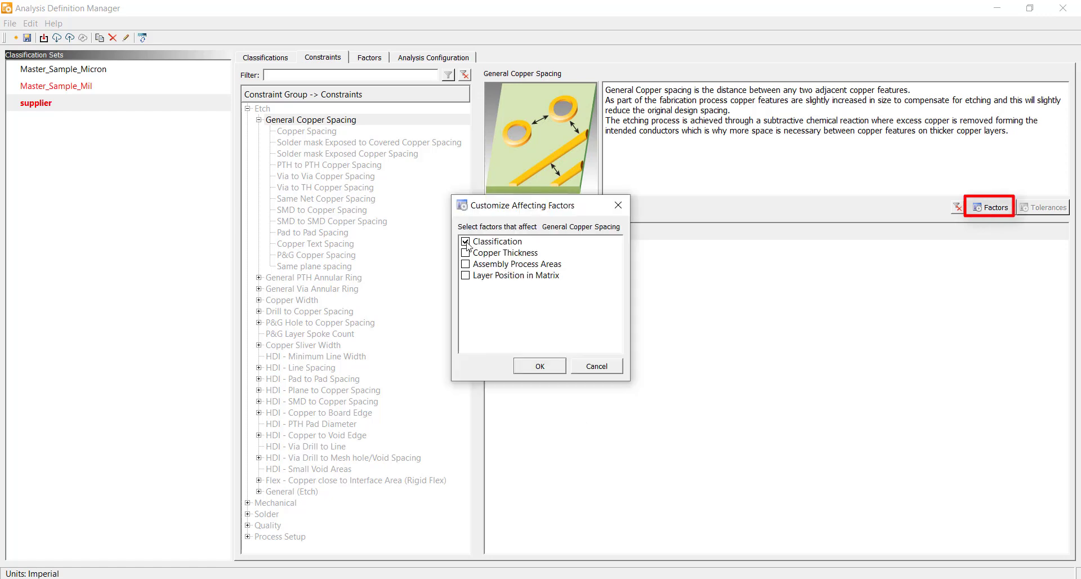
{"action": "left_click", "coordinate": [545, 371]}
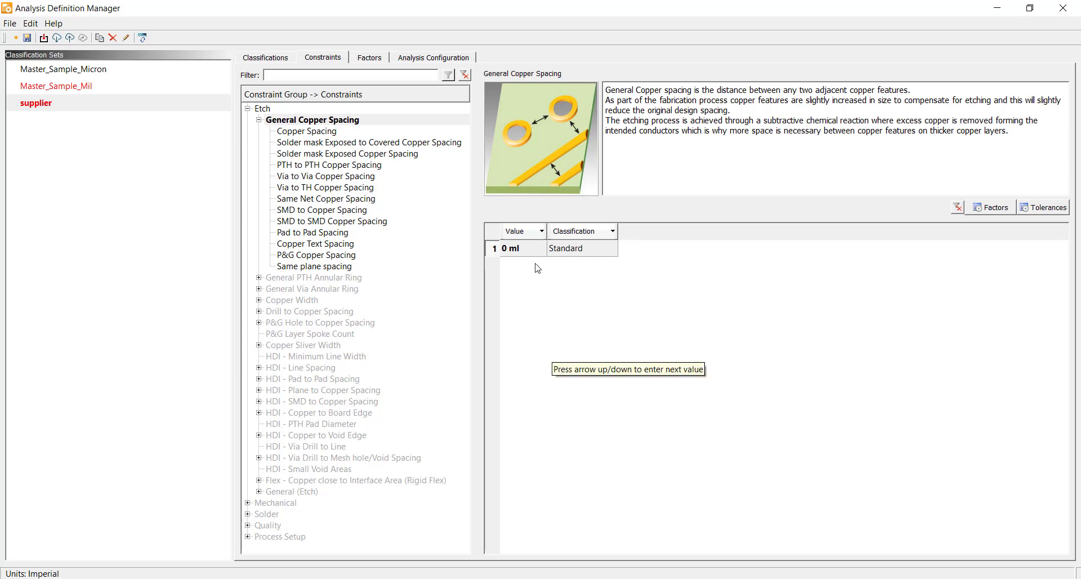
Step: Set the General Copper Spacing value for the Standard classification to 5 ml
{"action": "left_click", "coordinate": [525, 248]}
{"action": "left_click", "coordinate": [524, 249]}
{"action": "type", "text": "5"}
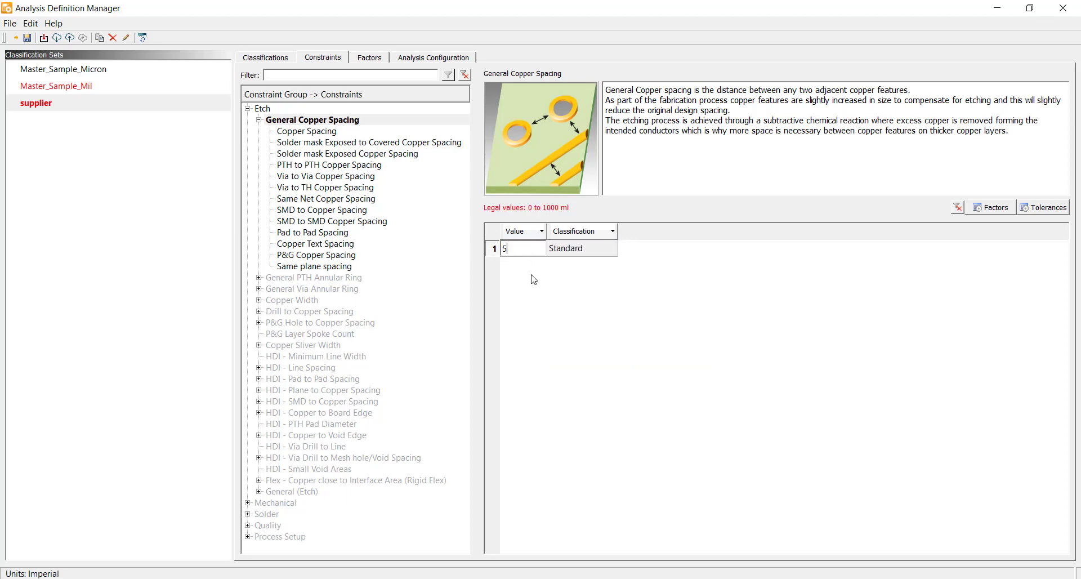
{"action": "key", "text": "Return"}
Step: Add Copper Thickness as an affecting factor of General Copper Spacing
{"action": "left_click", "coordinate": [990, 208]}
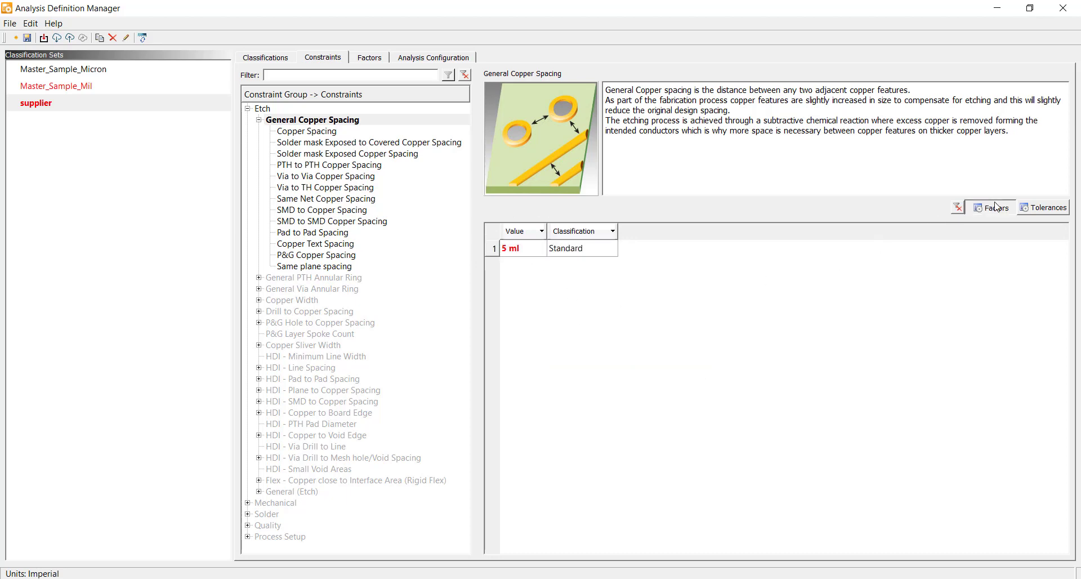
{"action": "left_click", "coordinate": [466, 253]}
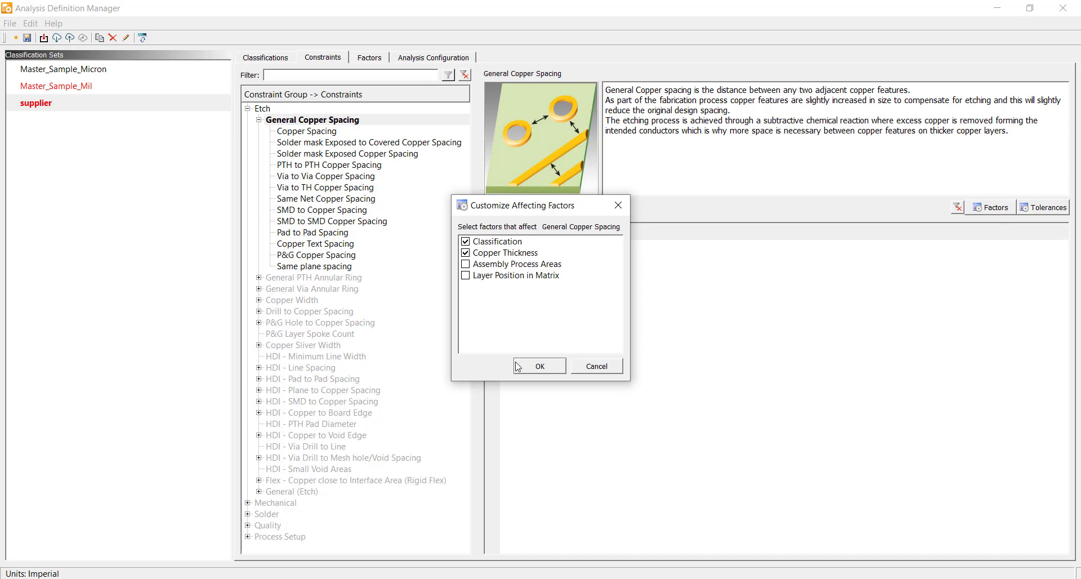
{"action": "left_click", "coordinate": [532, 370]}
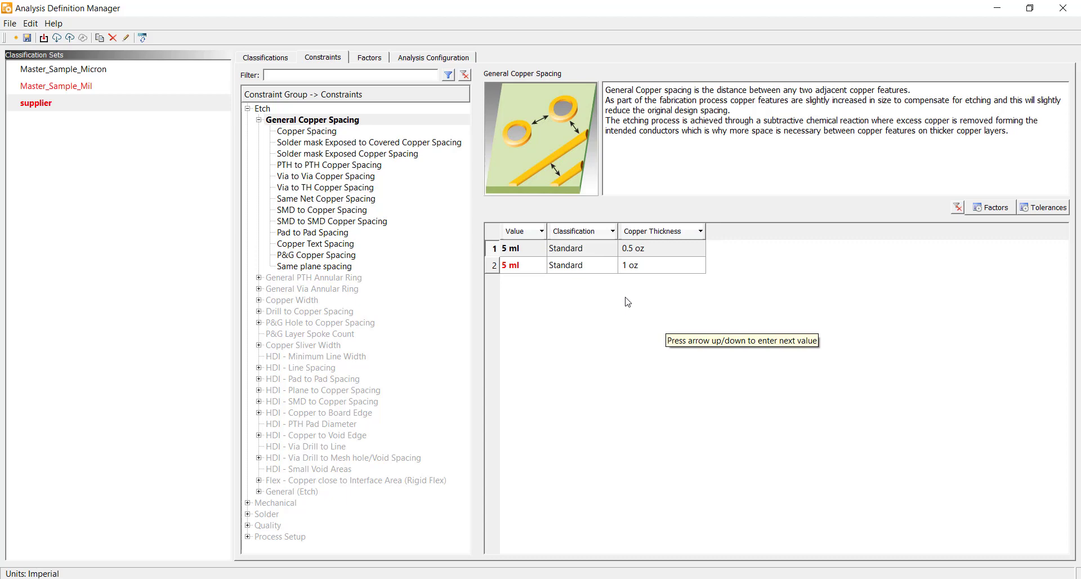
Step: Extend the Copper Thickness constraint factor options to 0.5; 1; 2 oz
{"action": "left_click", "coordinate": [379, 57]}
{"action": "double_click", "coordinate": [395, 177]}
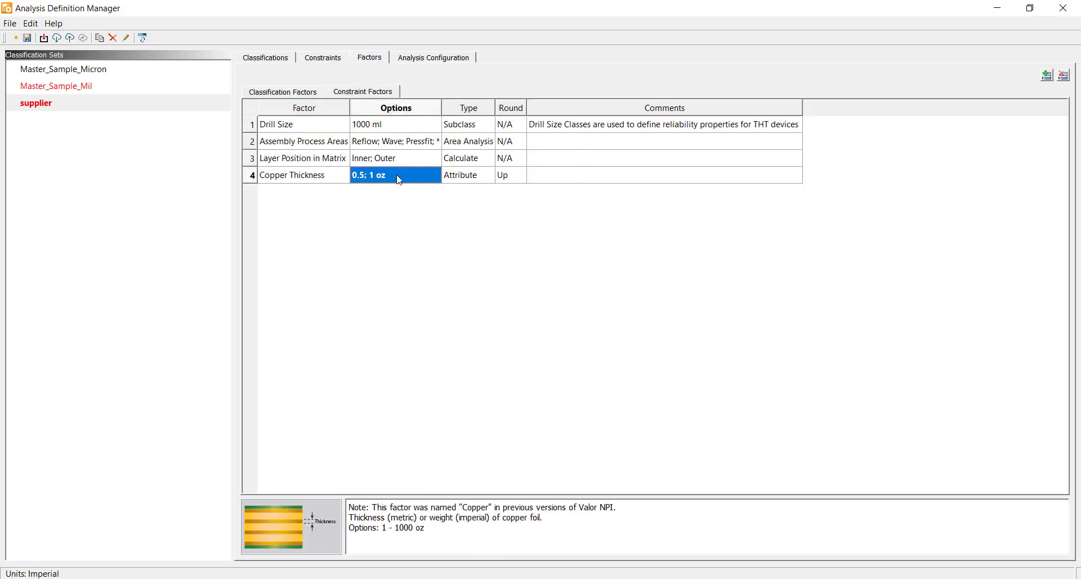
{"action": "left_click", "coordinate": [392, 176]}
{"action": "type", "text": "; "}
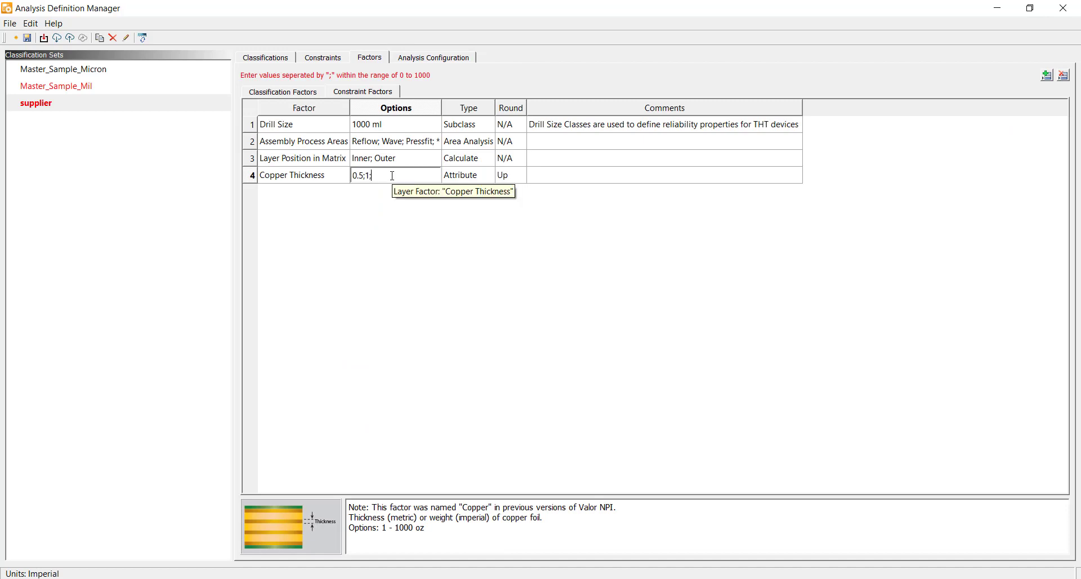
{"action": "type", "text": "2"}
{"action": "key", "text": "Return"}
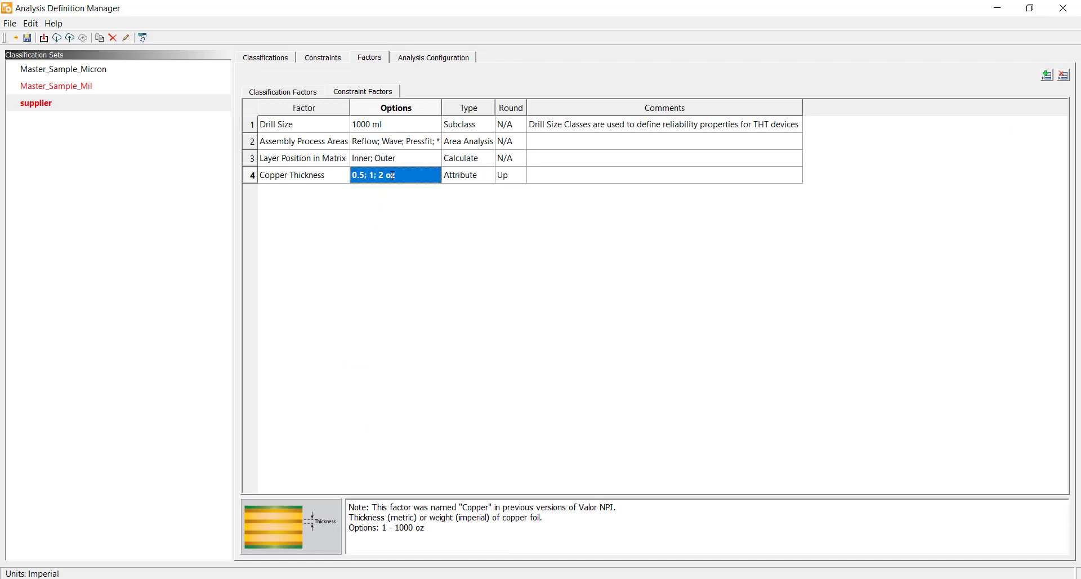
Step: Add a new classification type named Advanced to the supplier set
{"action": "left_click", "coordinate": [339, 60]}
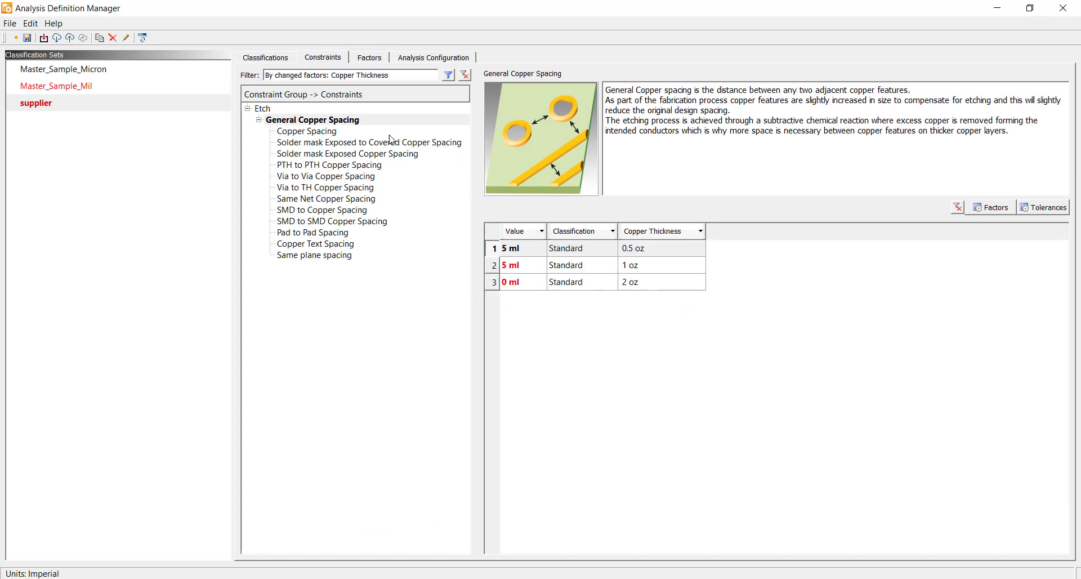
{"action": "left_click", "coordinate": [263, 58]}
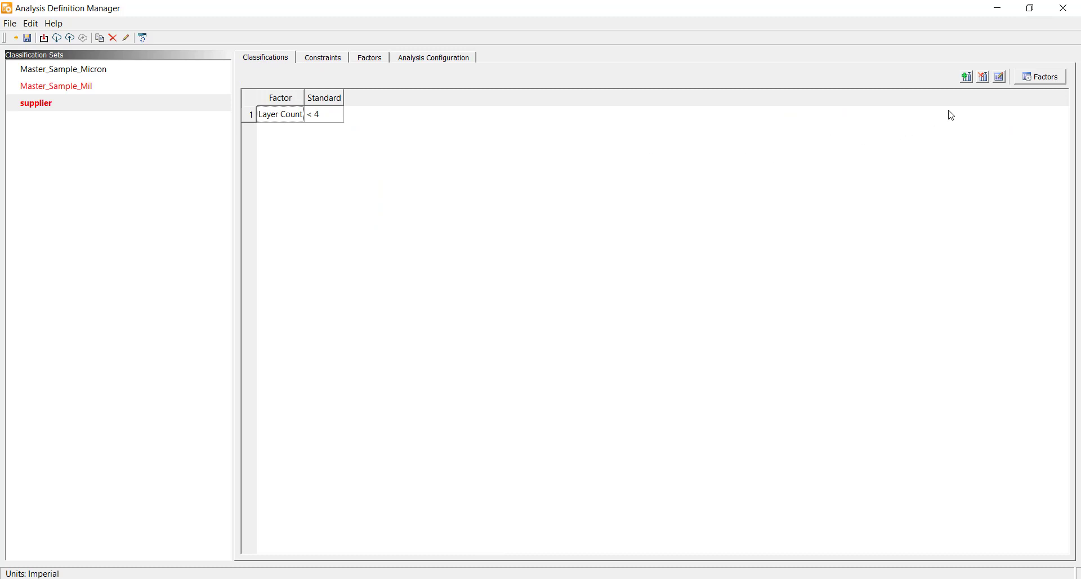
{"action": "left_click", "coordinate": [967, 77]}
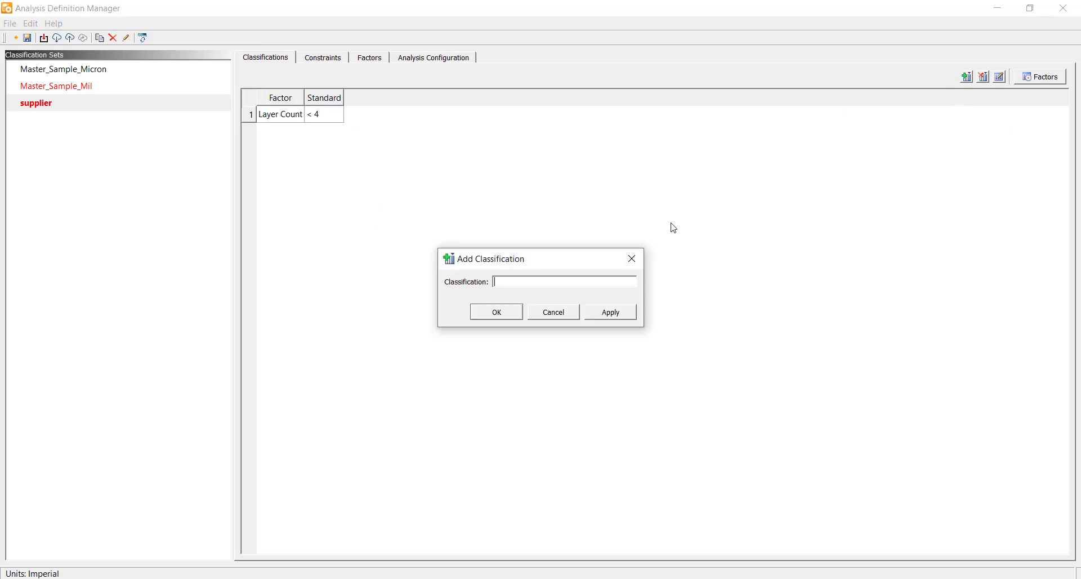
{"action": "type", "text": "Advanced"}
{"action": "left_click", "coordinate": [510, 313]}
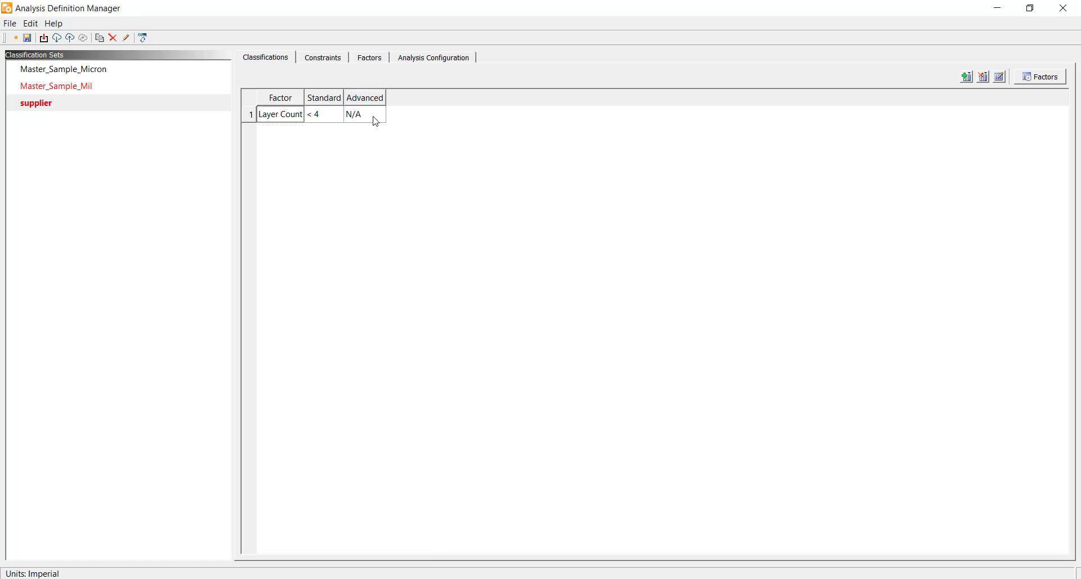
Step: Set the Layer Count range for the Advanced classification to (4, 64)
{"action": "left_click", "coordinate": [375, 119]}
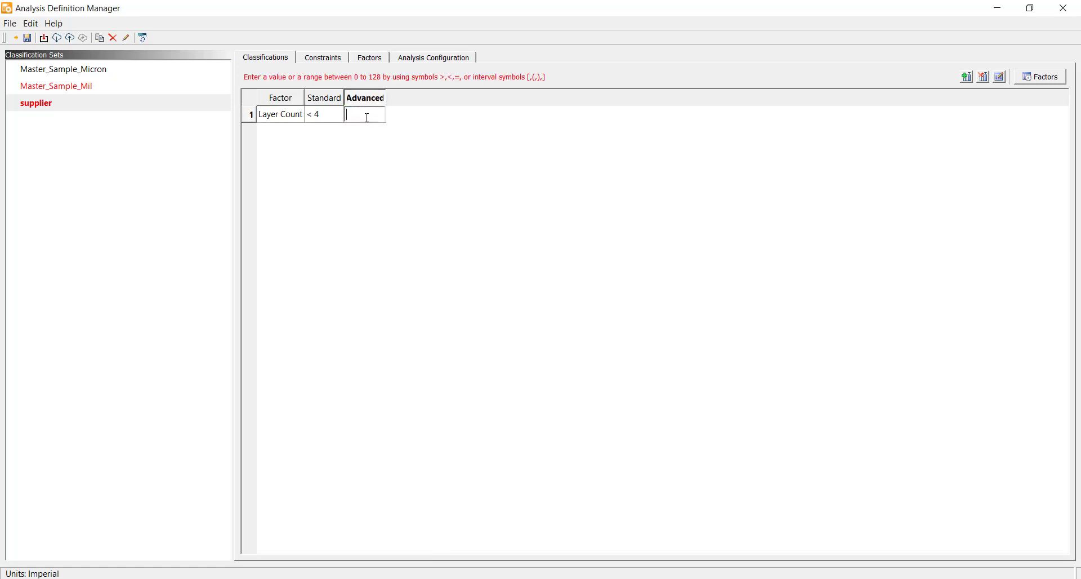
{"action": "type", "text": "(4,64)"}
{"action": "key", "text": "Return"}
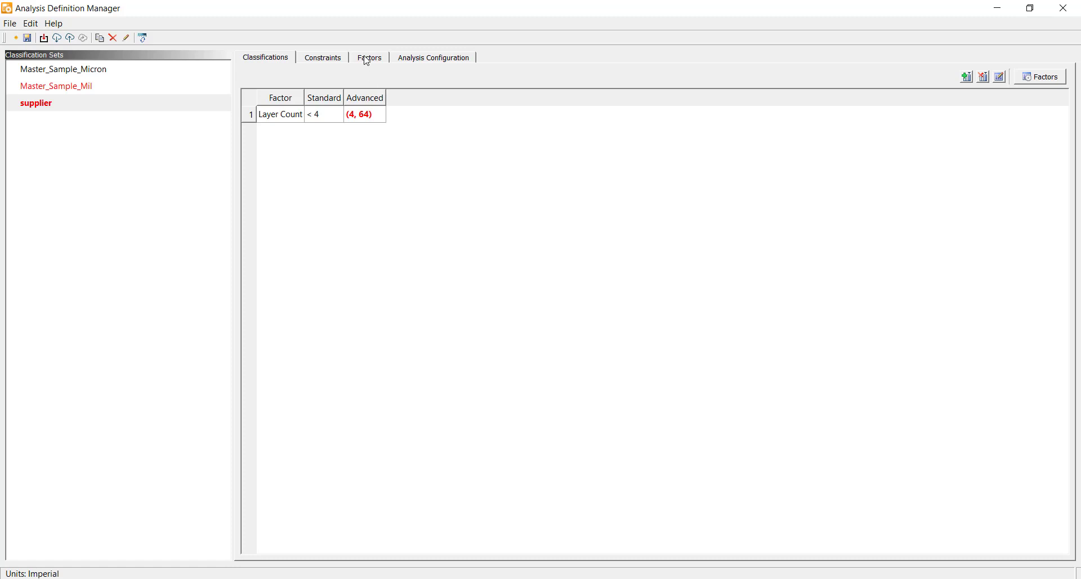
Step: Add Layer Position in Matrix as an affecting factor of General Copper Spacing
{"action": "left_click", "coordinate": [339, 62]}
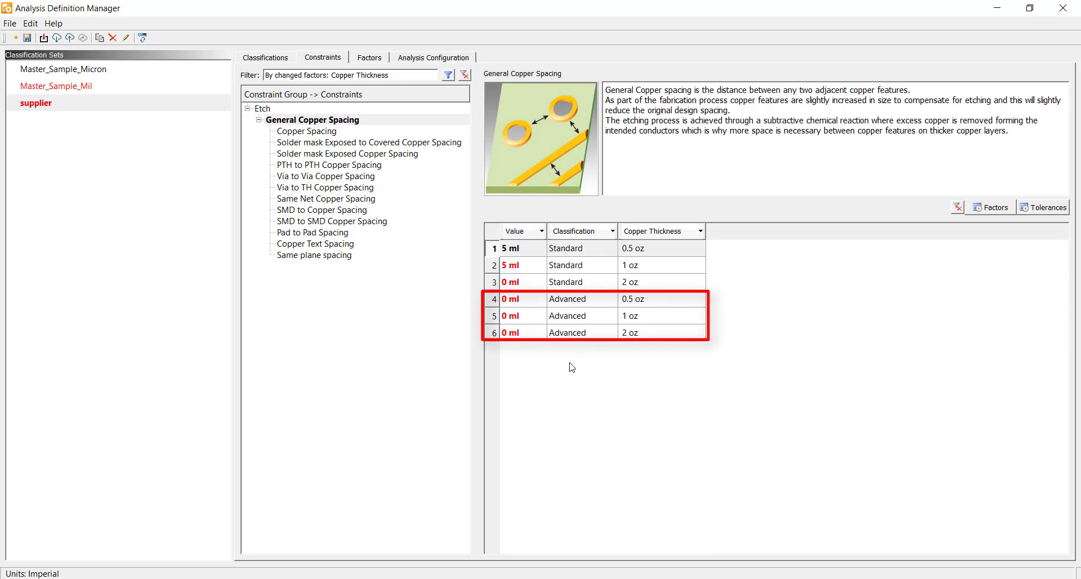
{"action": "left_click", "coordinate": [994, 208]}
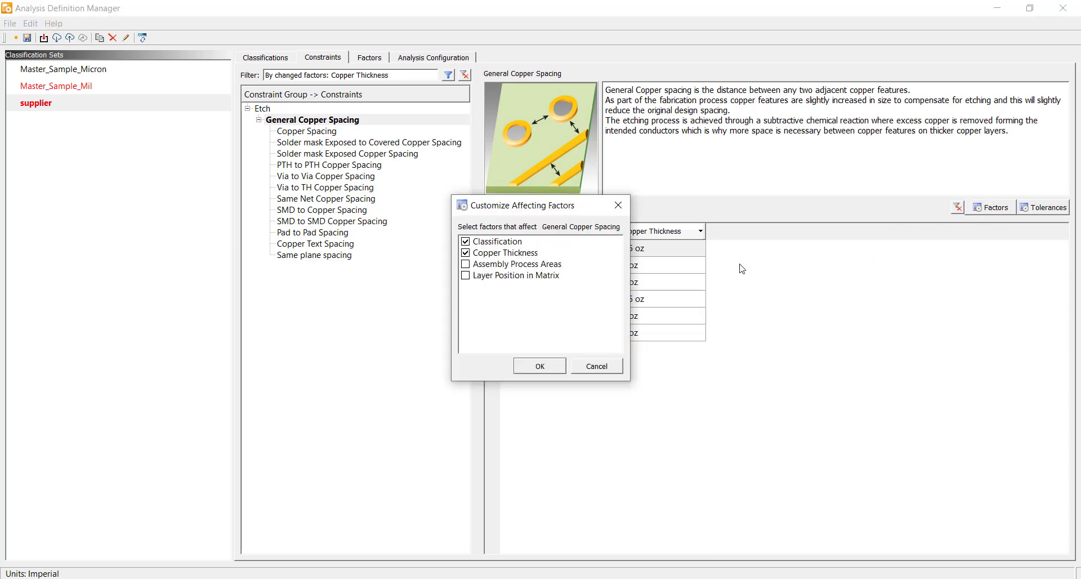
{"action": "left_click", "coordinate": [472, 276]}
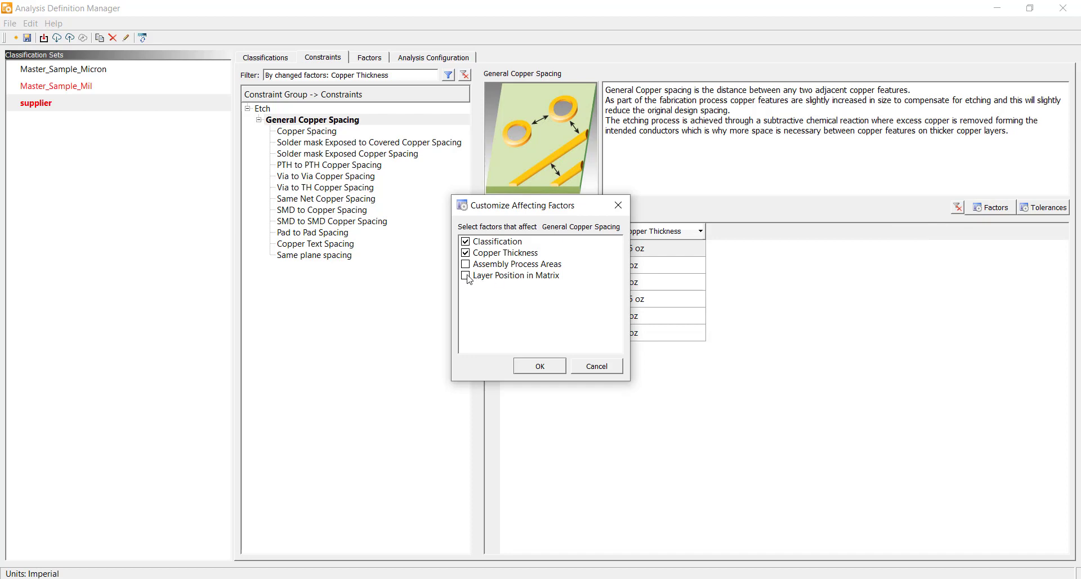
{"action": "left_click", "coordinate": [541, 366]}
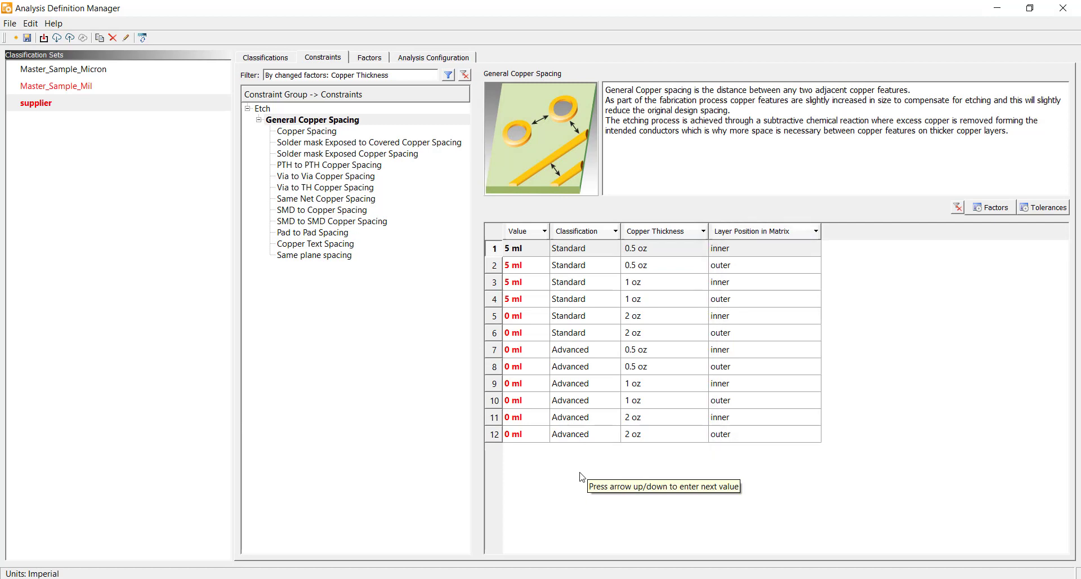
Step: Filter the spacing table to inner-layer rows only, then restore the outer rows
{"action": "left_click", "coordinate": [790, 233]}
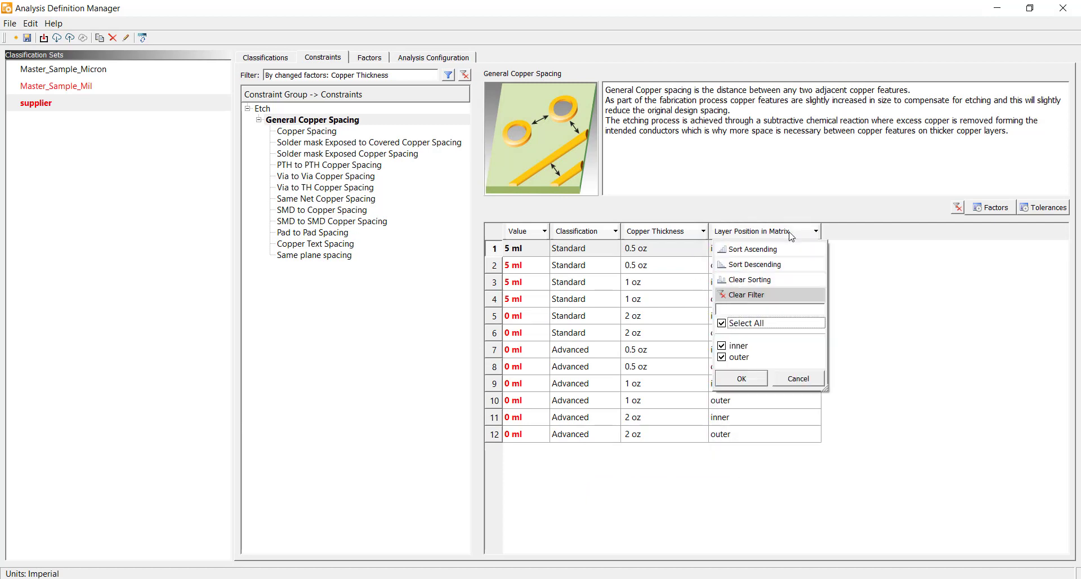
{"action": "left_click", "coordinate": [722, 357]}
{"action": "left_click", "coordinate": [737, 380]}
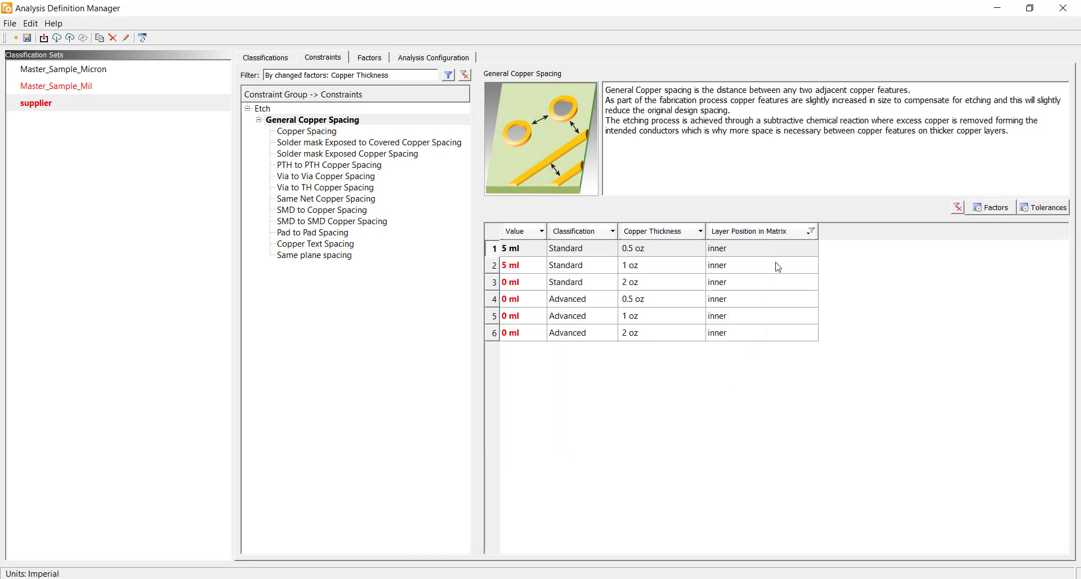
{"action": "left_click", "coordinate": [779, 232]}
{"action": "left_click", "coordinate": [720, 357]}
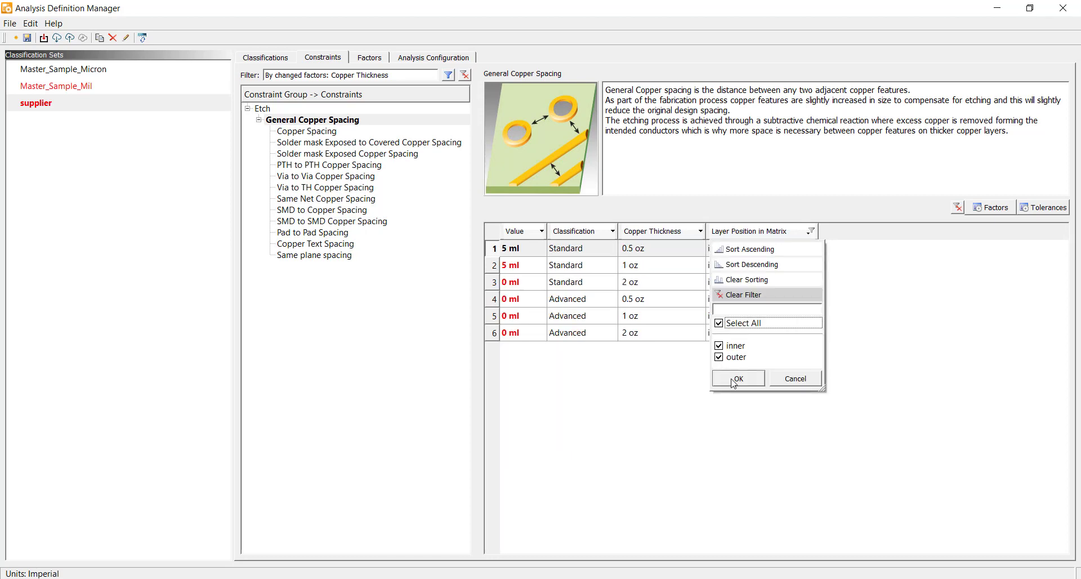
{"action": "left_click", "coordinate": [738, 379]}
Step: Set the spacing of the Standard 2 oz outer row and all Advanced rows to 6 ml
{"action": "left_click", "coordinate": [514, 336]}
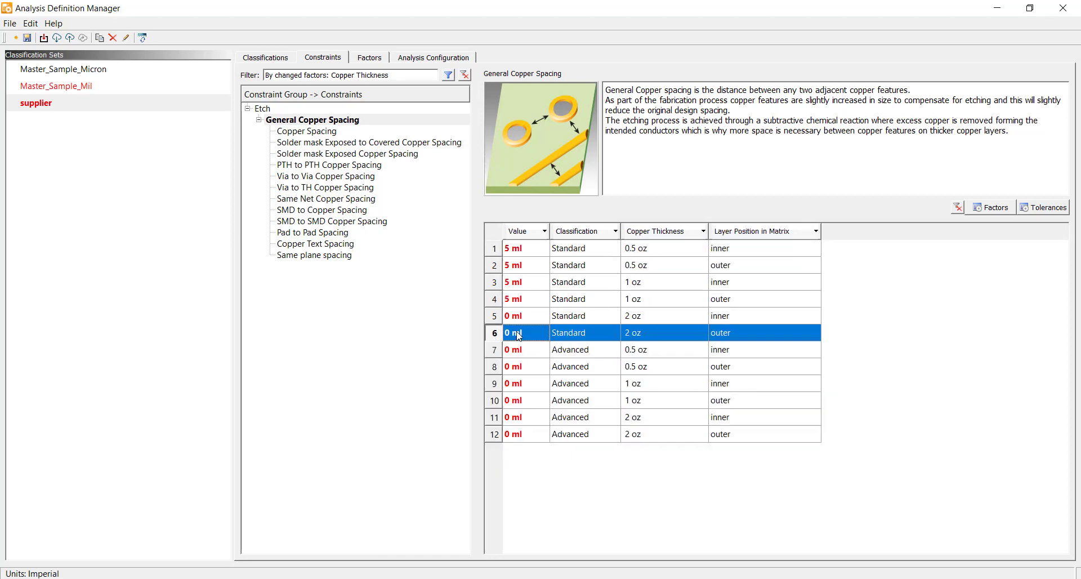
{"action": "left_click", "coordinate": [526, 434], "text": "shift"}
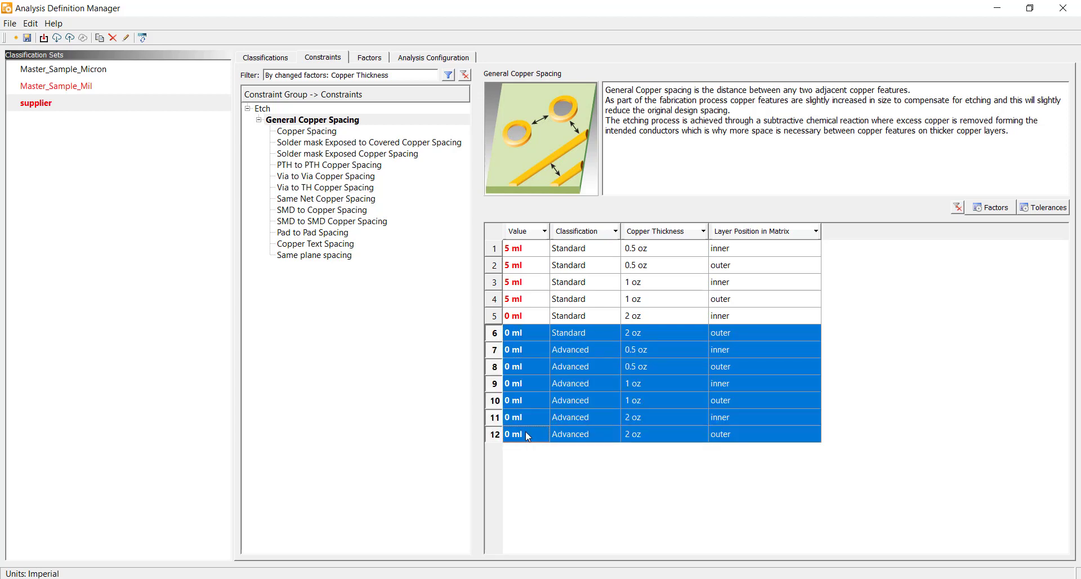
{"action": "type", "text": "6"}
{"action": "key", "text": "Return"}
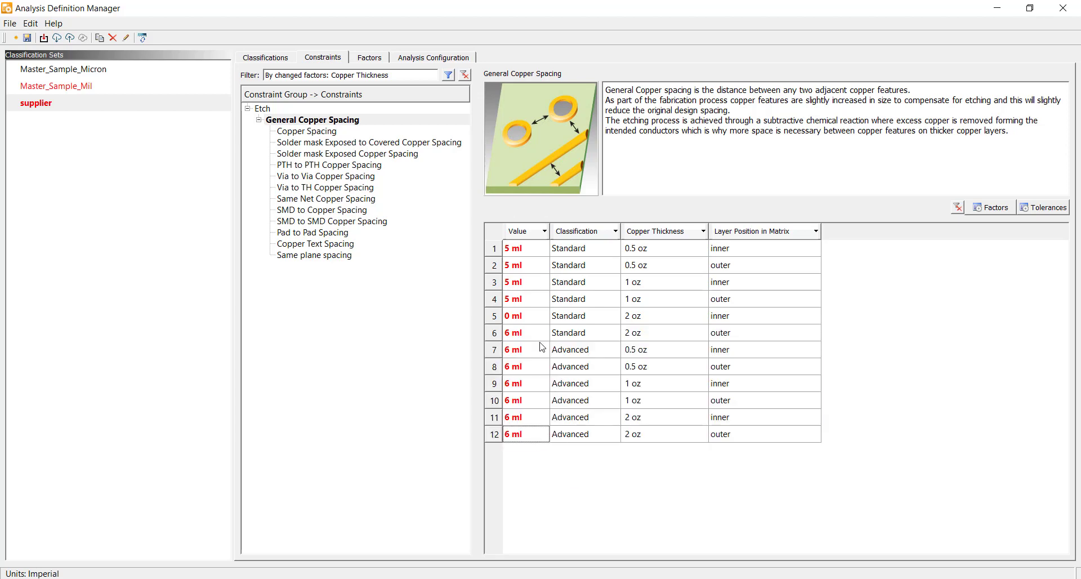
Step: Copy the 5 ml value into the Standard 2 oz inner-layer row
{"action": "left_click", "coordinate": [526, 303]}
{"action": "right_click", "coordinate": [525, 303]}
{"action": "left_click", "coordinate": [561, 309]}
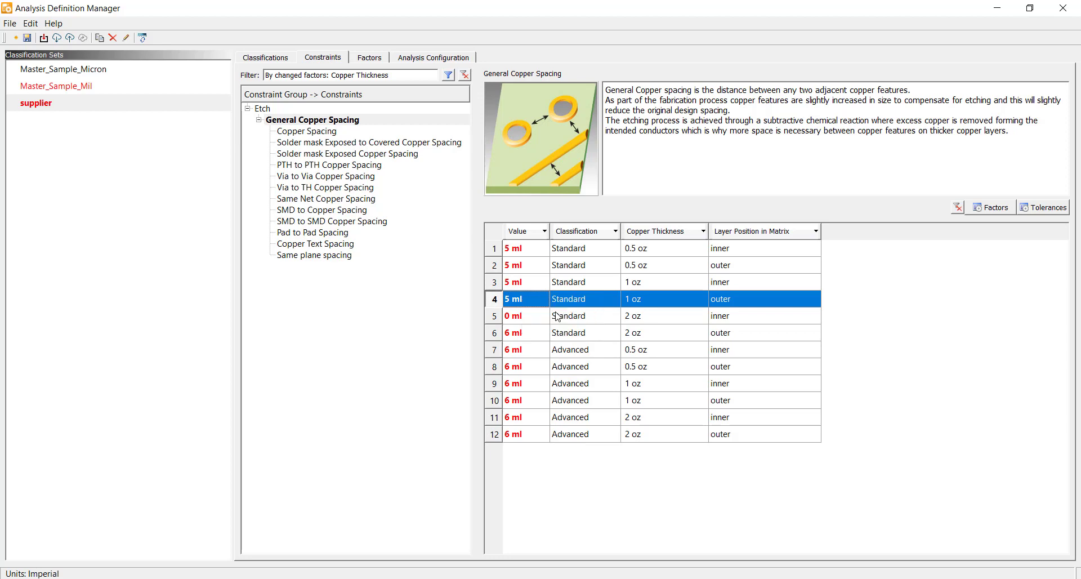
{"action": "left_click", "coordinate": [532, 317]}
{"action": "right_click", "coordinate": [530, 316]}
{"action": "left_click", "coordinate": [561, 337]}
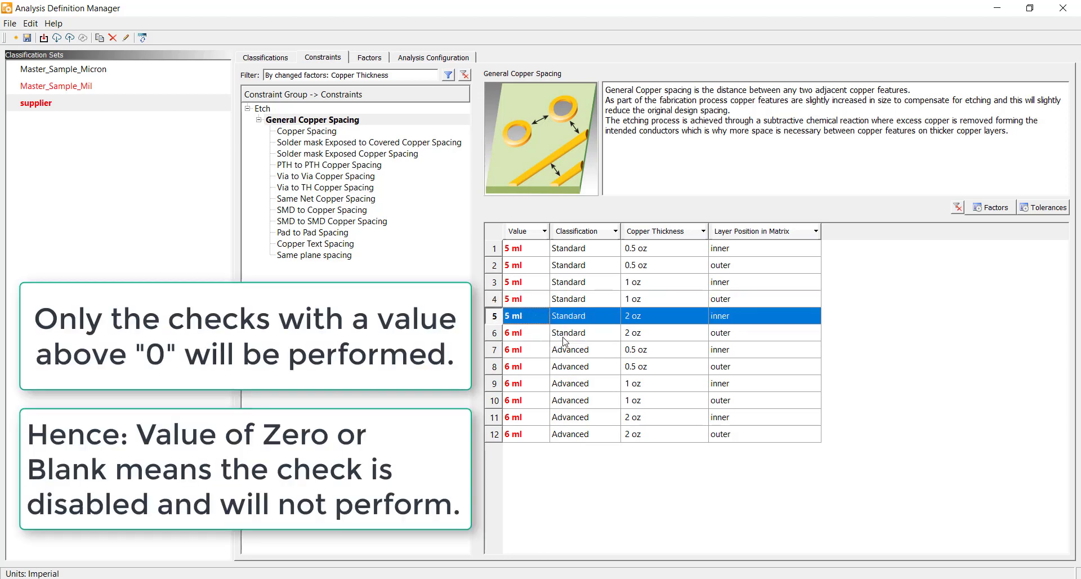
{"action": "left_click", "coordinate": [557, 480]}
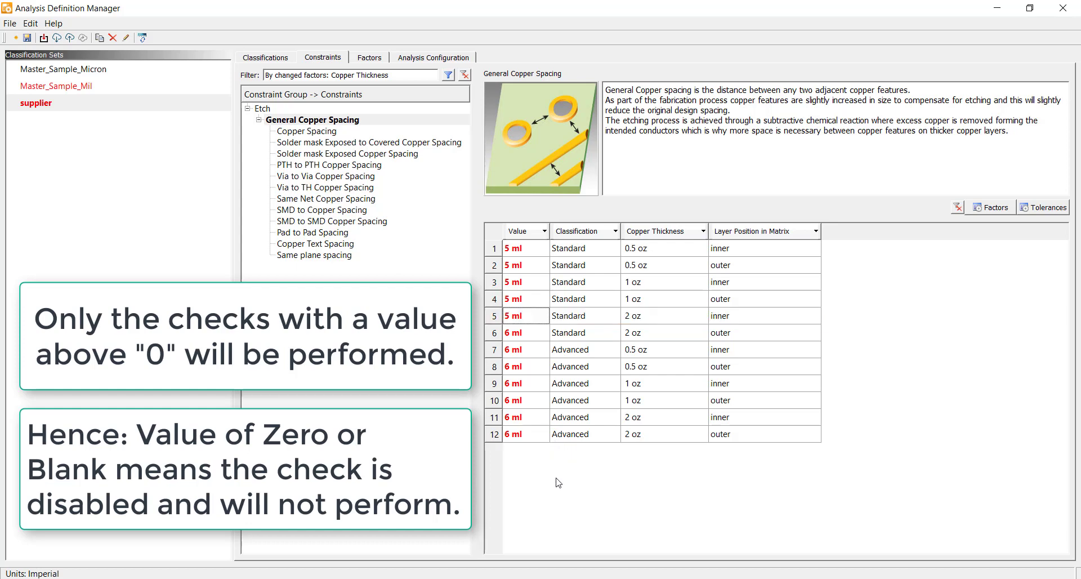
Step: Review the values of the Copper Spacing, PTH to PTH and Via to Via sub-constraints
{"action": "left_click", "coordinate": [313, 133]}
{"action": "left_click", "coordinate": [314, 165]}
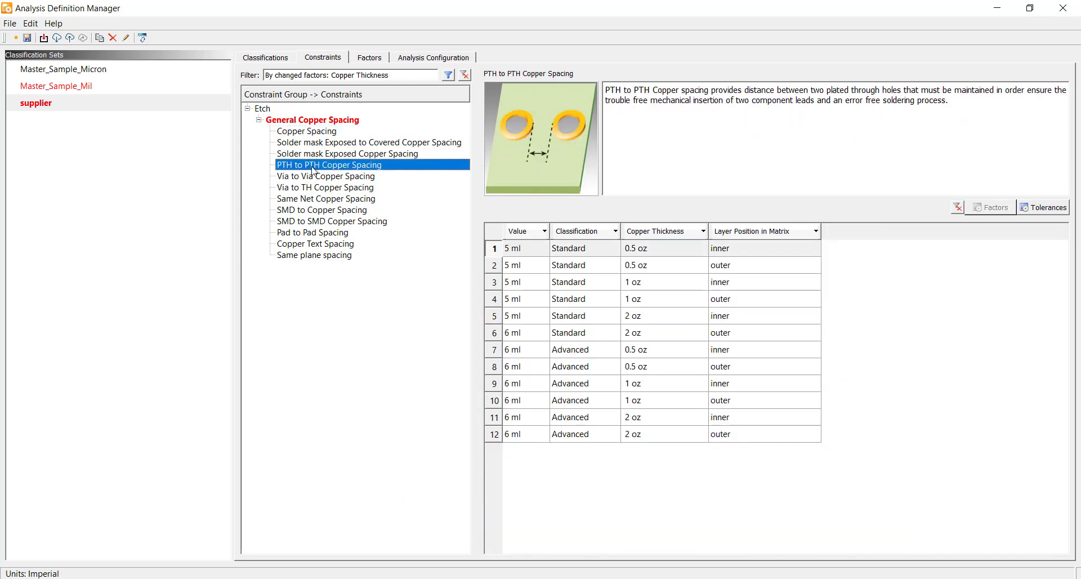
{"action": "left_click", "coordinate": [319, 177]}
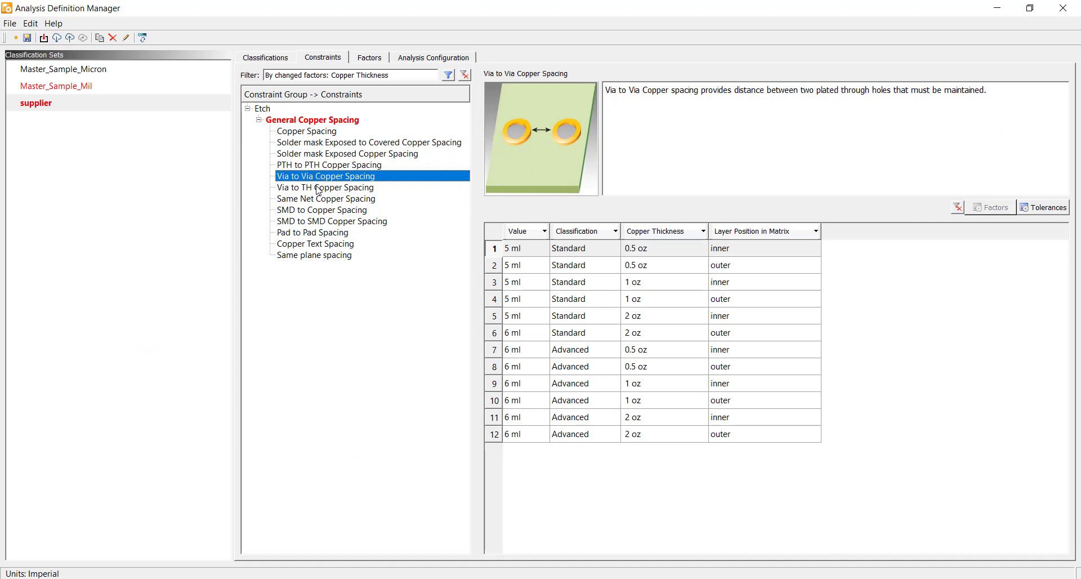
Step: Set the PTH to PTH Copper Spacing value of the Standard 1 oz inner-layer row to 7 ml and save the classification set
{"action": "left_click", "coordinate": [317, 190]}
{"action": "left_click", "coordinate": [319, 167]}
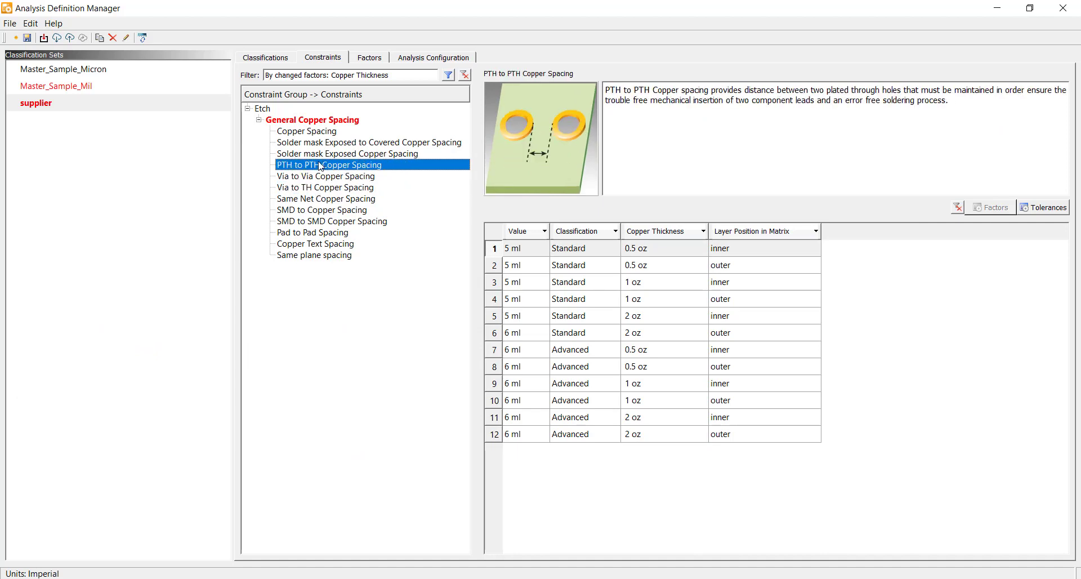
{"action": "left_click", "coordinate": [517, 281]}
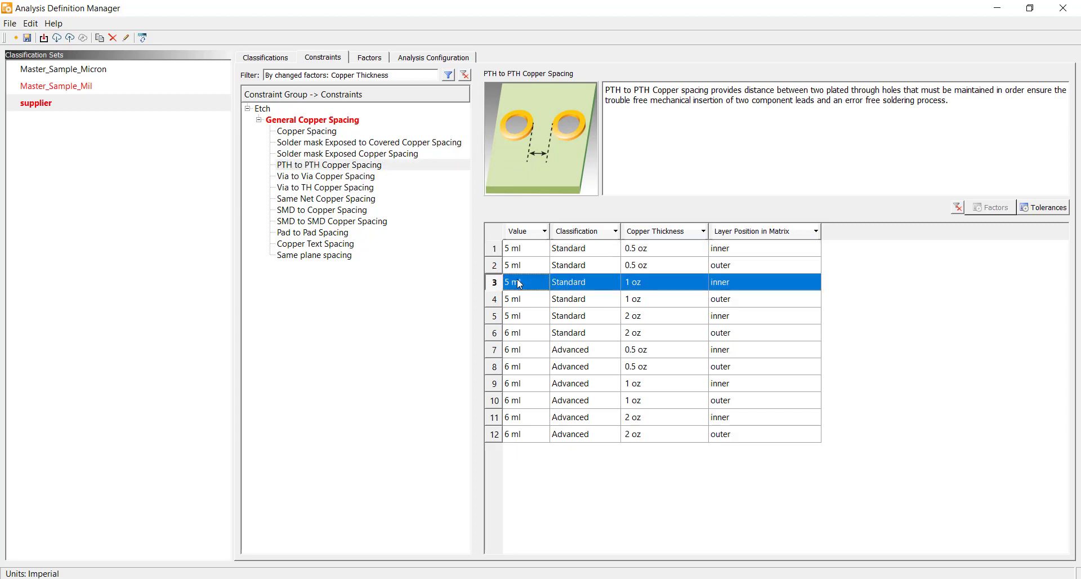
{"action": "left_click", "coordinate": [516, 280]}
{"action": "type", "text": "7"}
{"action": "key", "text": "Return"}
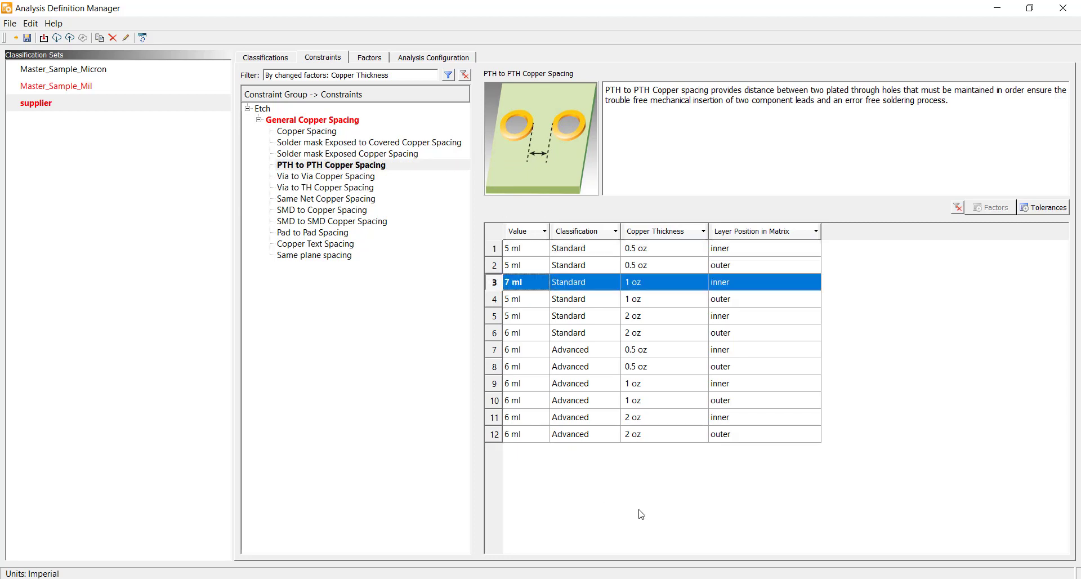
{"action": "left_click", "coordinate": [27, 39]}
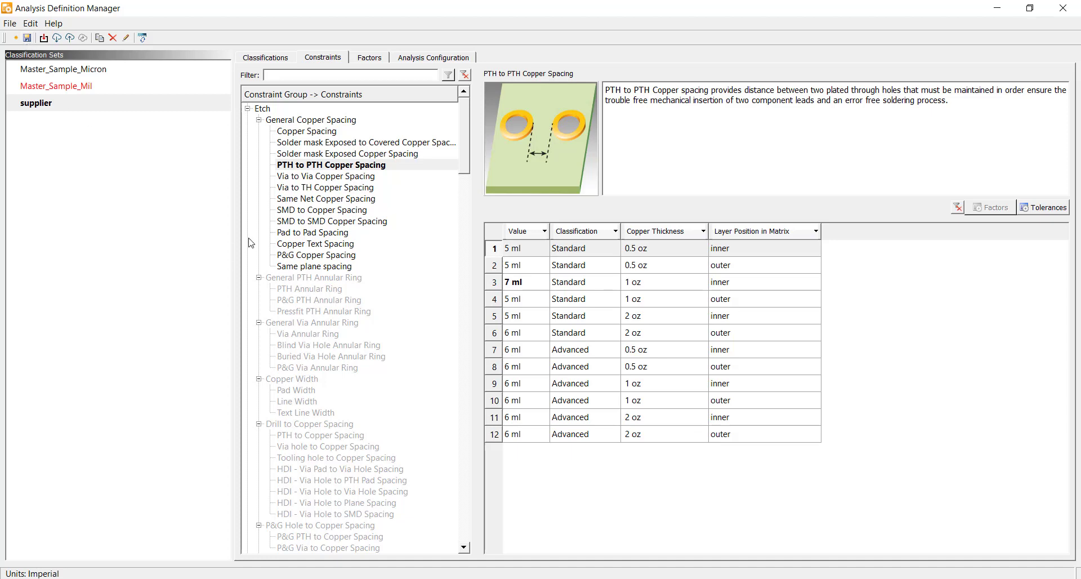
Step: Review the other copper spacing sub-constraints, then open the Master_Sample_Micron classifications and switch the display units to metric
{"action": "left_click", "coordinate": [345, 177]}
{"action": "left_click", "coordinate": [349, 188]}
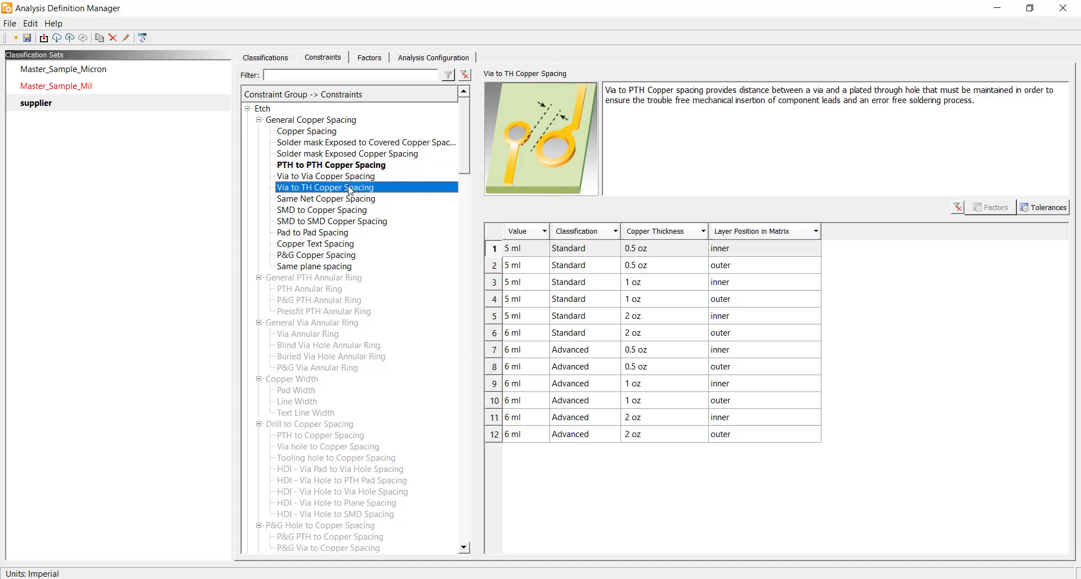
{"action": "left_click", "coordinate": [348, 199]}
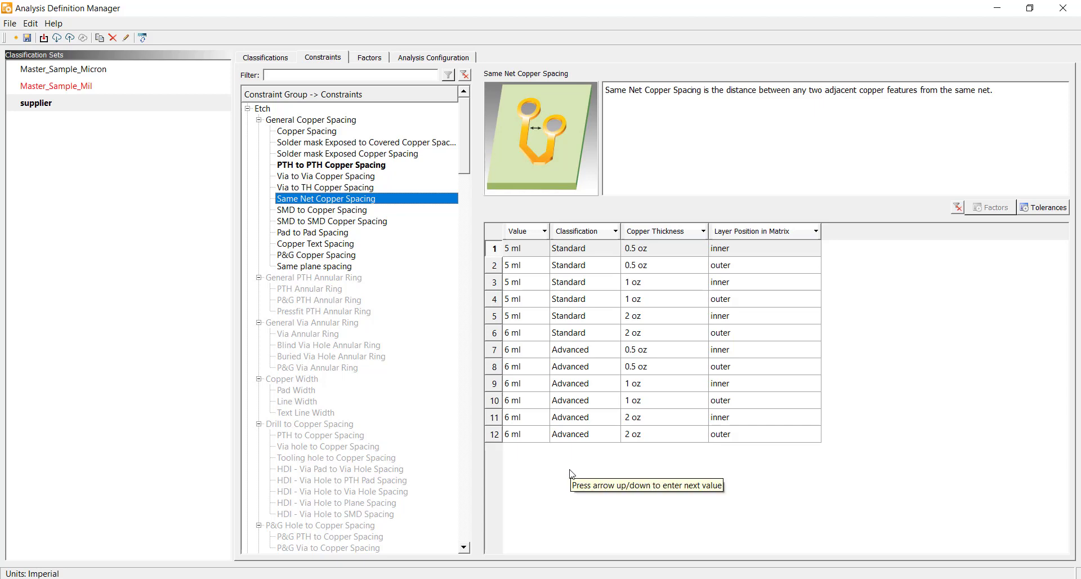
{"action": "left_click", "coordinate": [332, 120]}
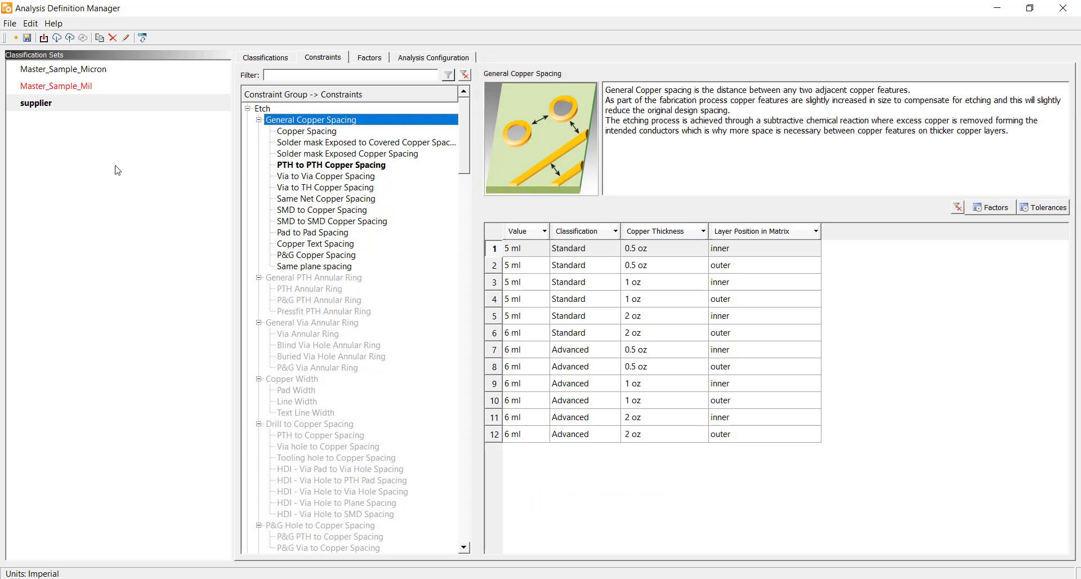
{"action": "left_click", "coordinate": [86, 71]}
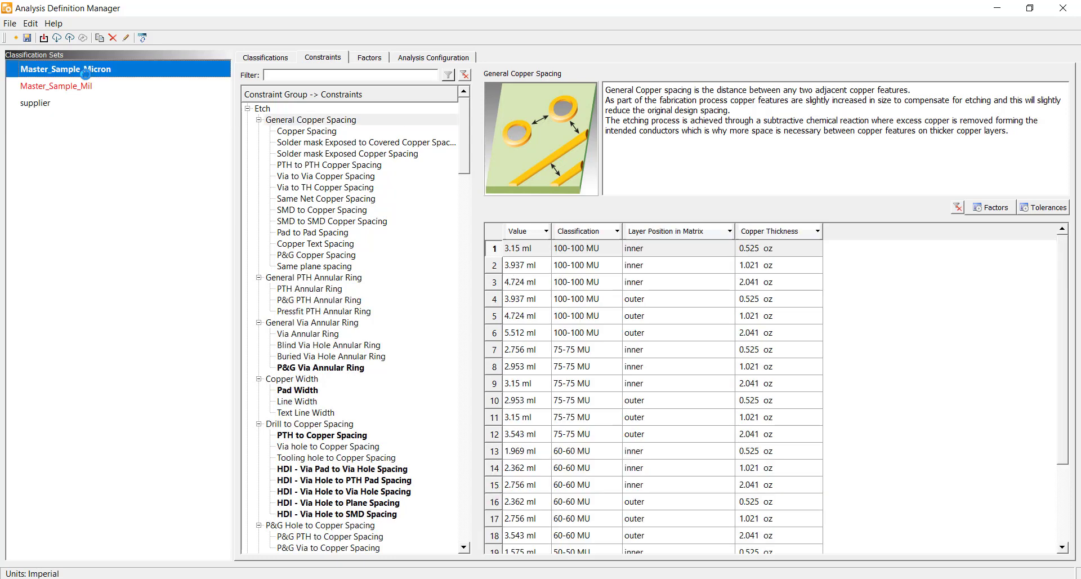
{"action": "left_click", "coordinate": [265, 58]}
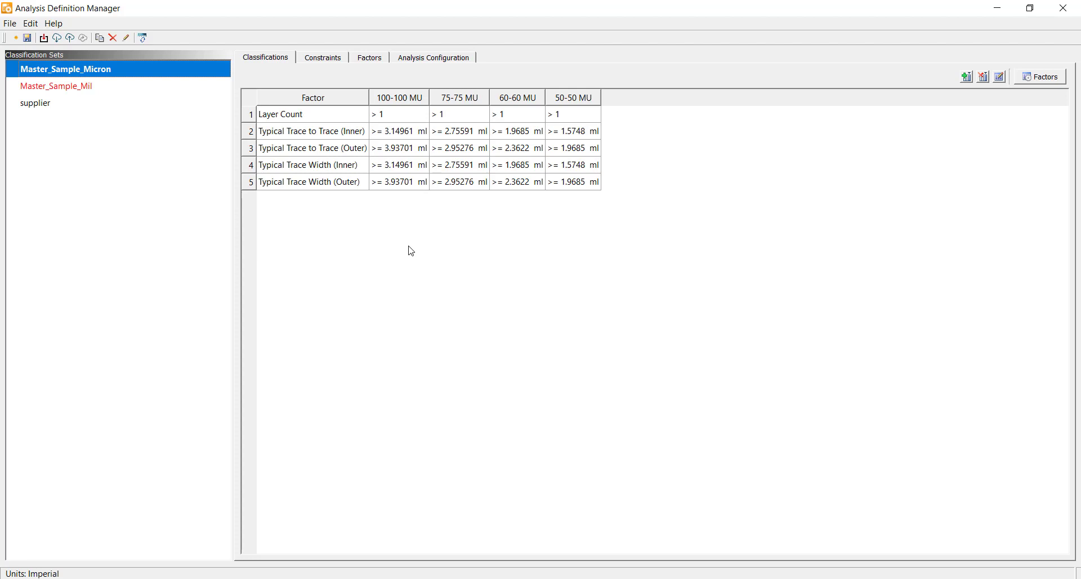
{"action": "left_click", "coordinate": [142, 37]}
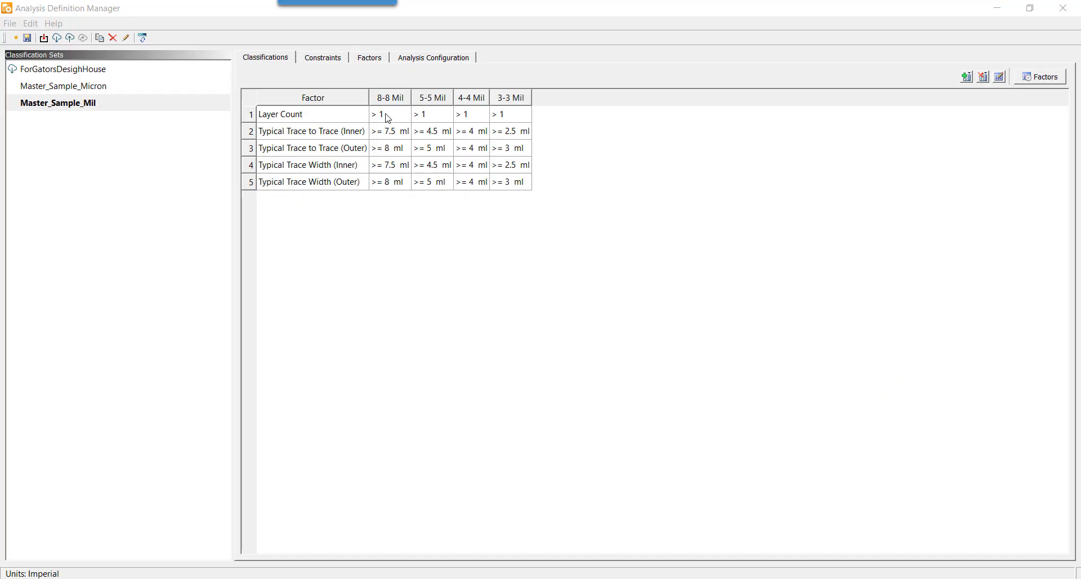
Step: Set the Layer Count factor of the 8-8 Mil classification to < 4 and of the 5-5 Mil classification to (4, 12)
{"action": "double_click", "coordinate": [389, 120]}
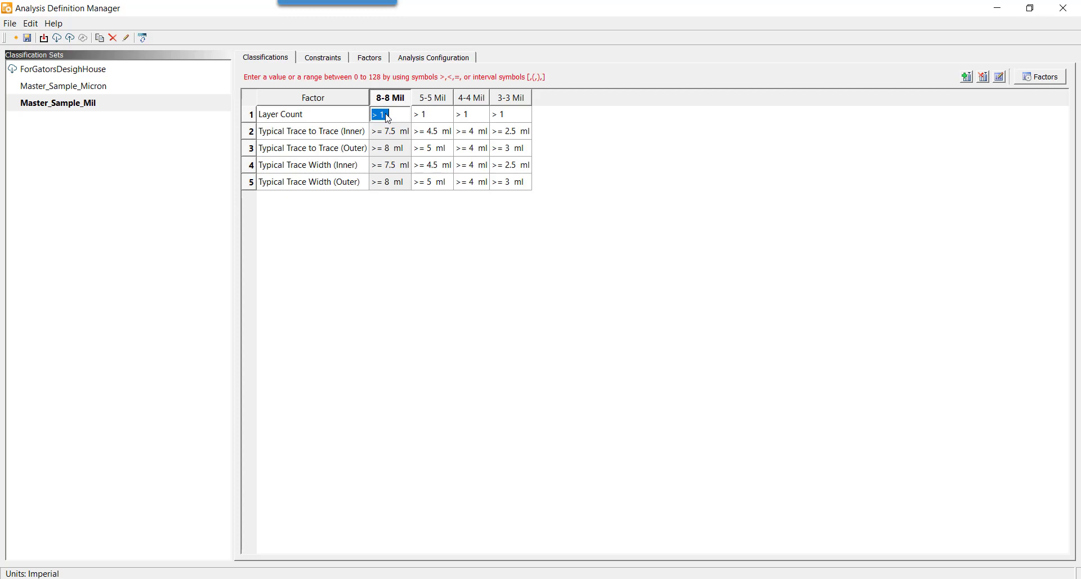
{"action": "type", "text": "<4"}
{"action": "key", "text": "Return"}
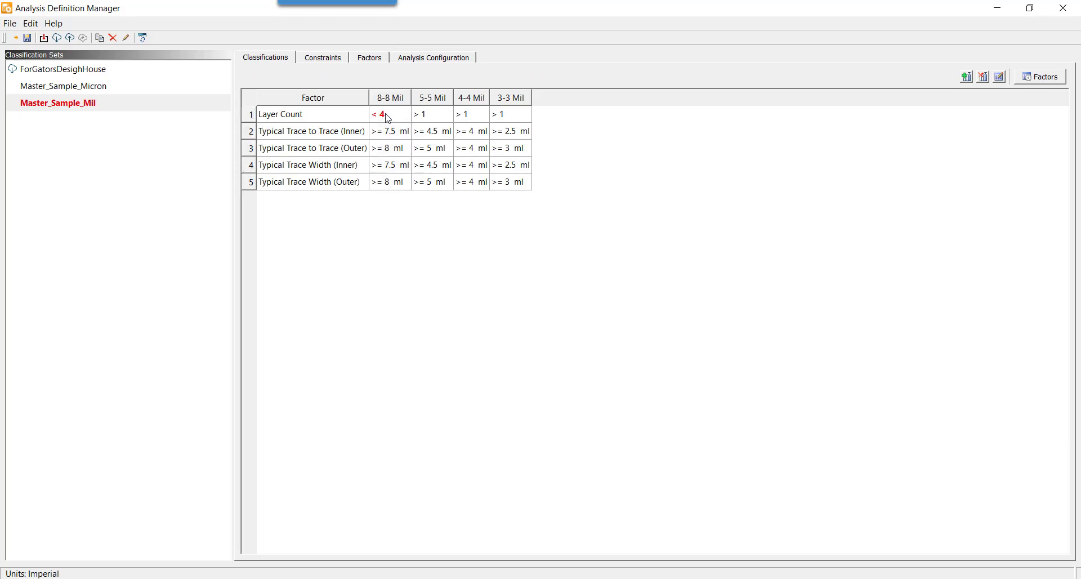
{"action": "left_click", "coordinate": [424, 114]}
{"action": "left_click", "coordinate": [424, 114]}
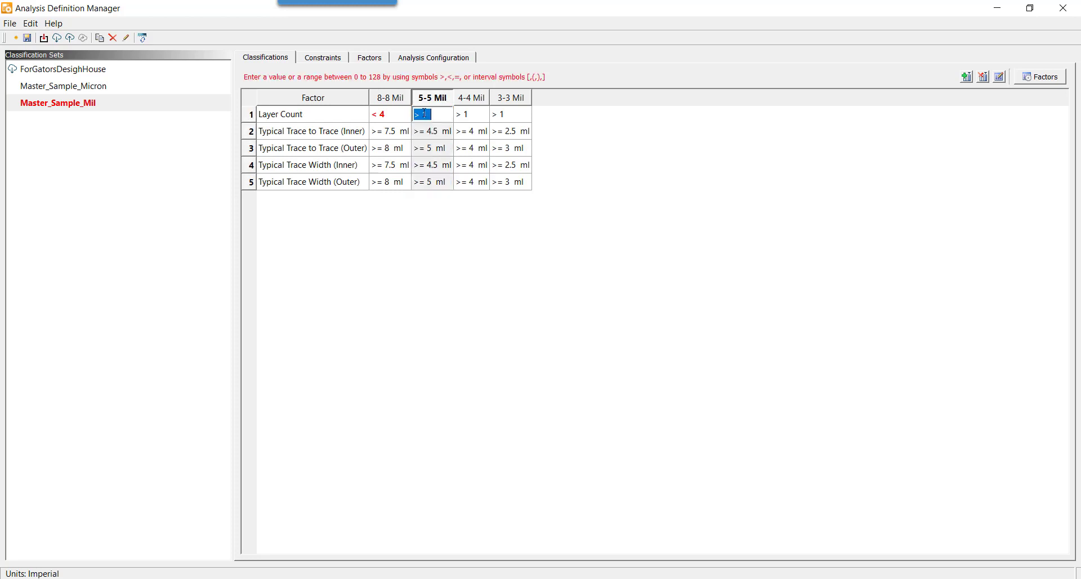
{"action": "key", "text": "BackSpace"}
{"action": "type", "text": "(4,12)"}
{"action": "key", "text": "Return"}
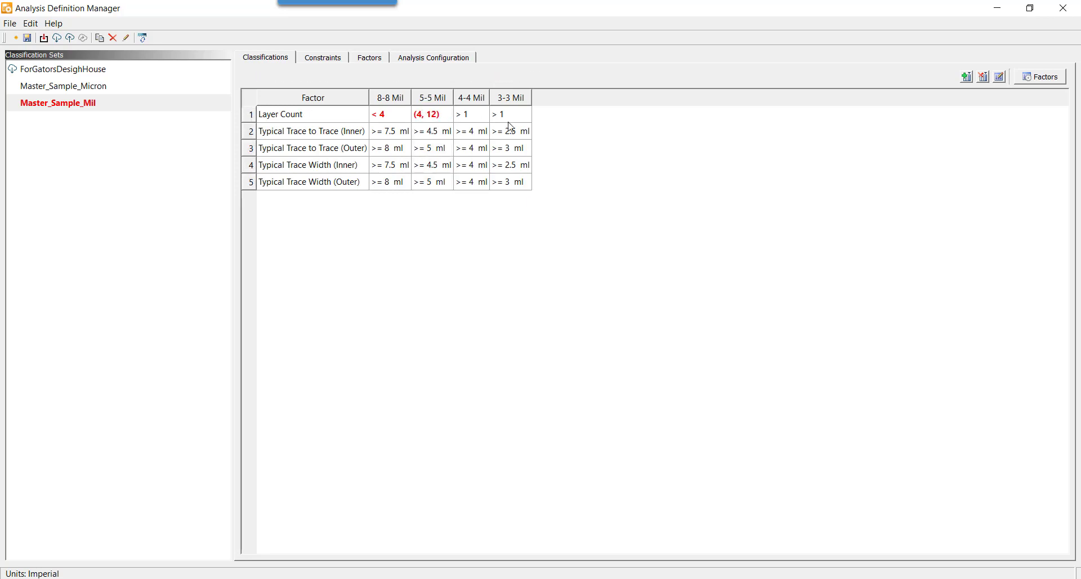
Step: Set the 3-3 Mil classification's Layer Count to <= 64 and save the classification set
{"action": "double_click", "coordinate": [503, 114]}
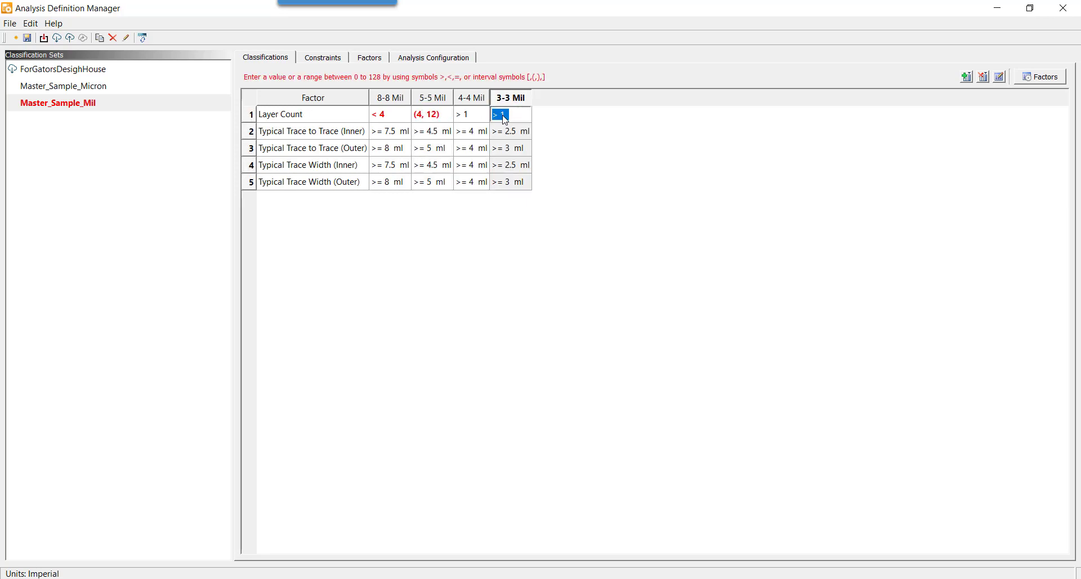
{"action": "type", "text": "<=64"}
{"action": "key", "text": "Return"}
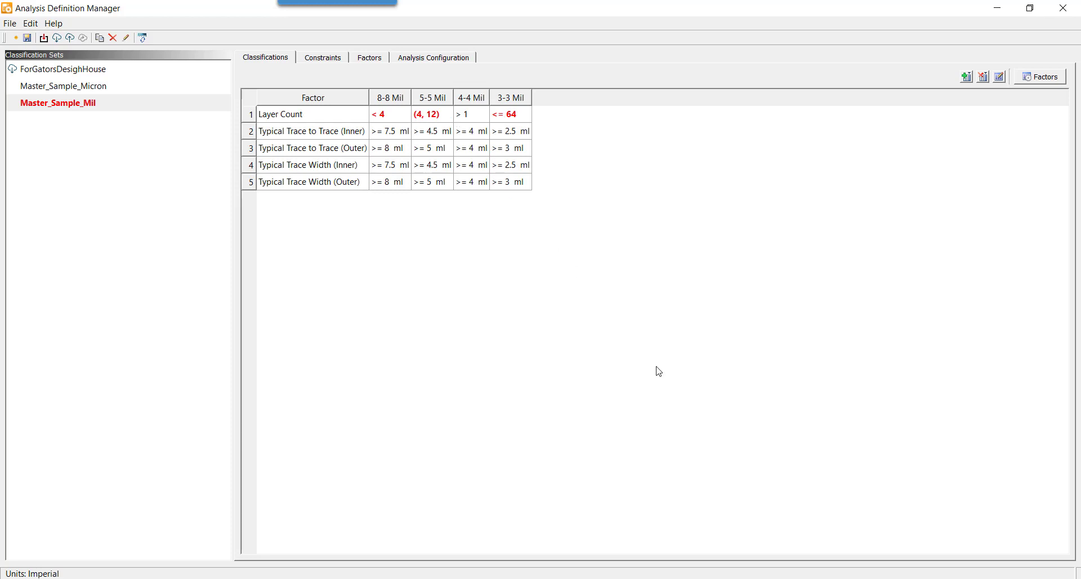
{"action": "left_click", "coordinate": [27, 38]}
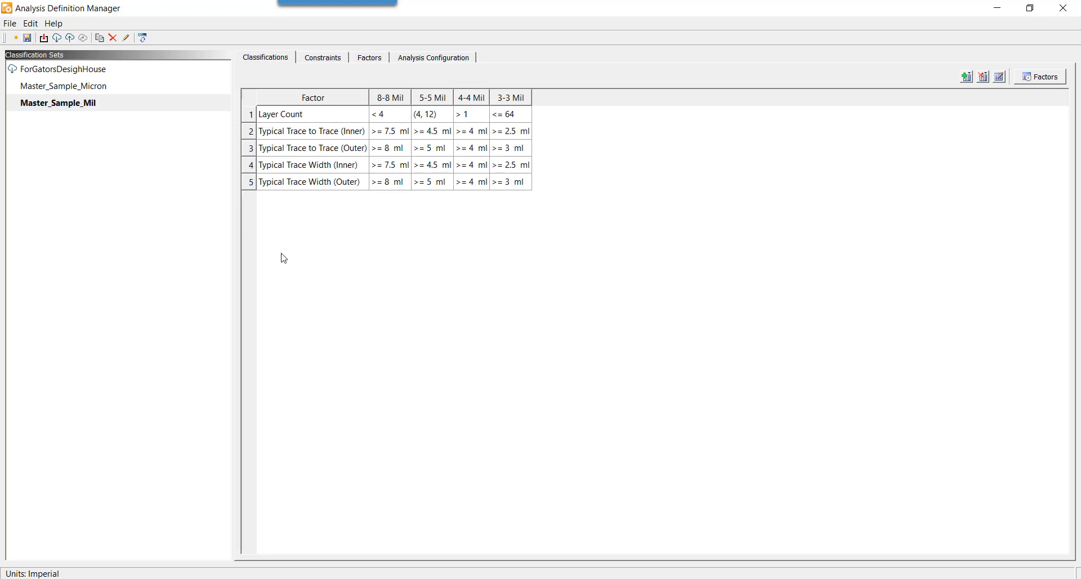
{"action": "left_click", "coordinate": [472, 100]}
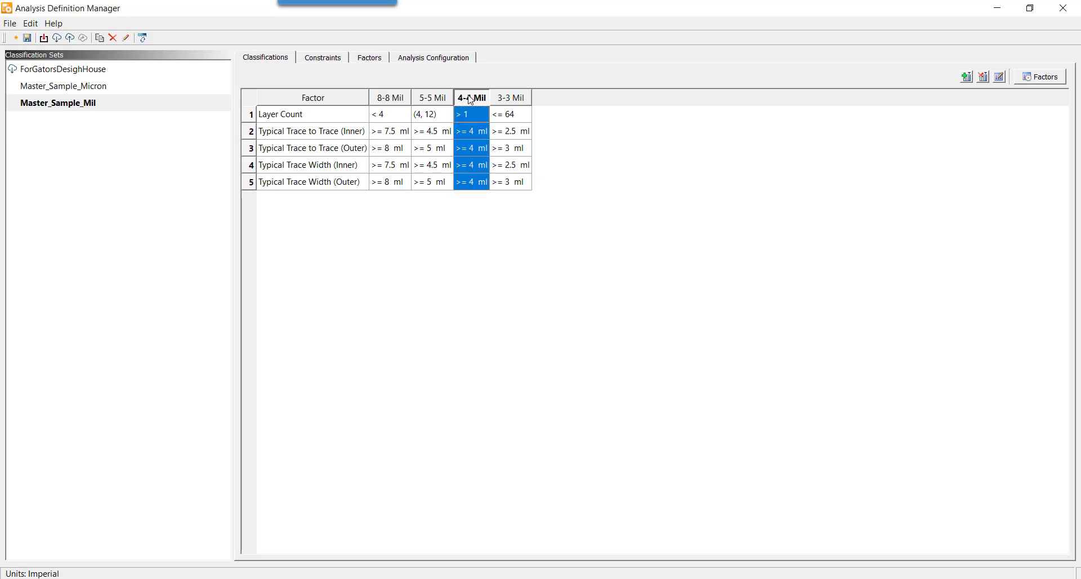
{"action": "left_click", "coordinate": [1001, 78]}
{"action": "left_click_drag", "start_coordinate": [522, 282], "coordinate": [470, 281]}
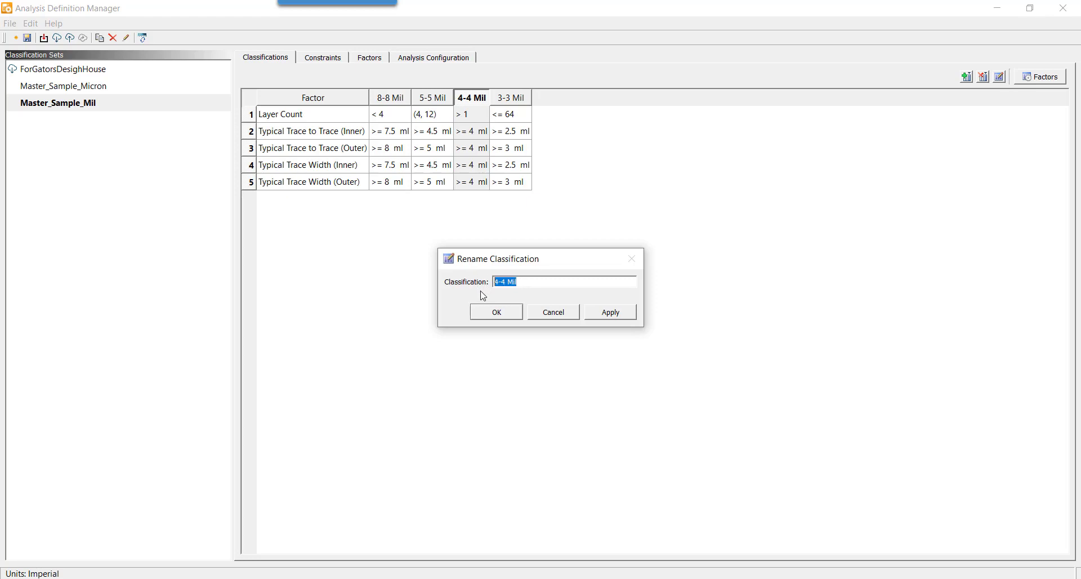
{"action": "left_click", "coordinate": [566, 321]}
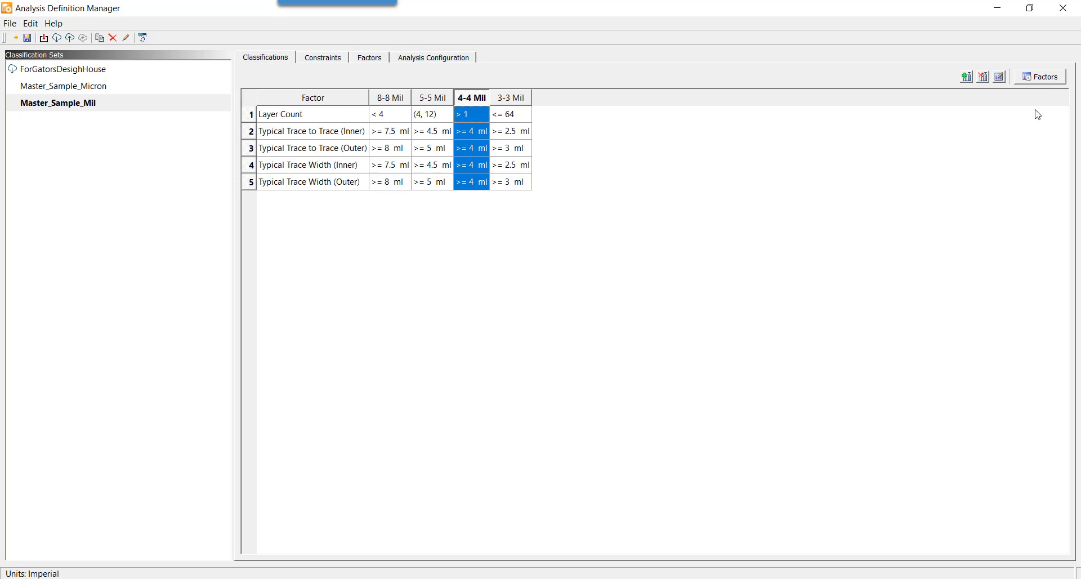
Step: Remove the Typical Trace Width (Inner) factor from the factors affecting the classification types
{"action": "left_click", "coordinate": [1043, 77]}
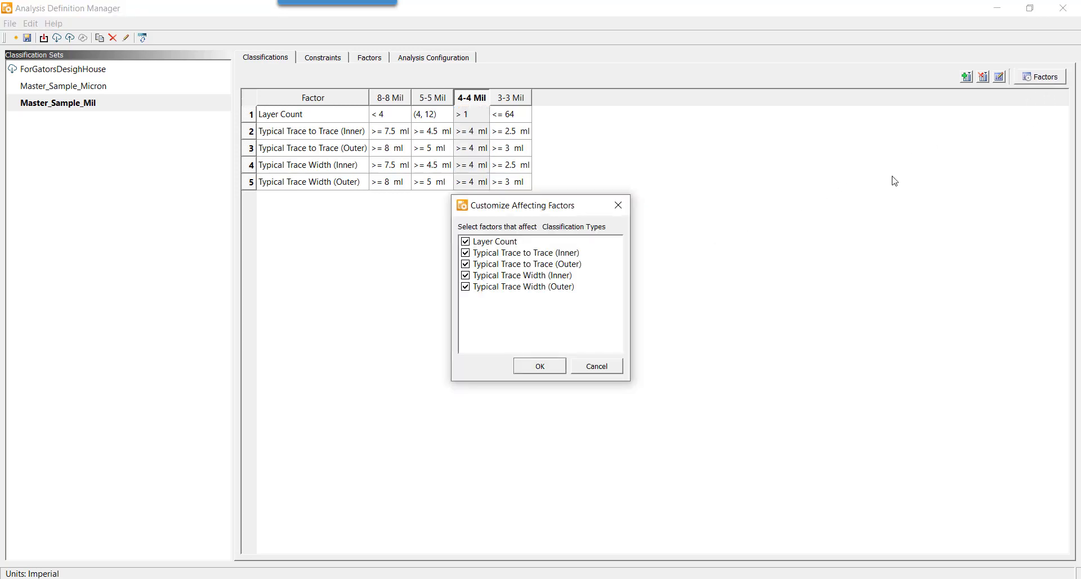
{"action": "left_click", "coordinate": [466, 276]}
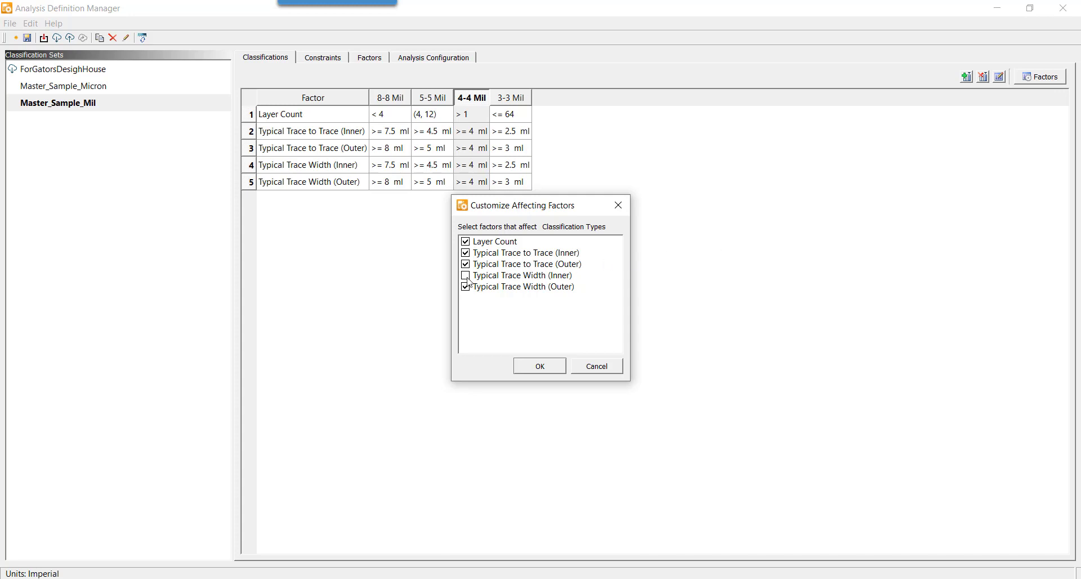
{"action": "left_click", "coordinate": [541, 367]}
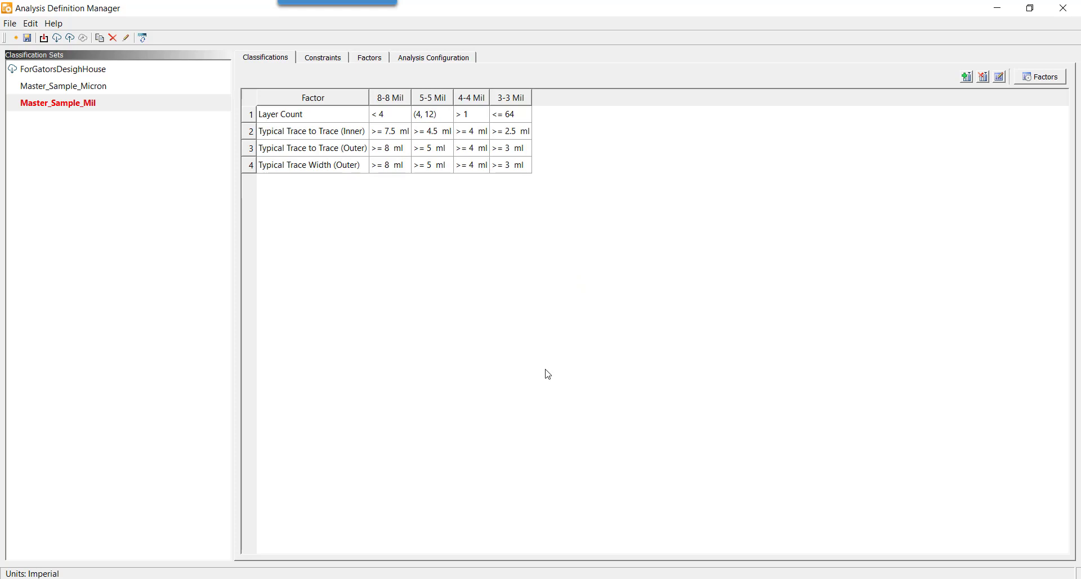
Step: Examine the classification filter options of the General Copper Spacing constraint table
{"action": "left_click", "coordinate": [323, 58]}
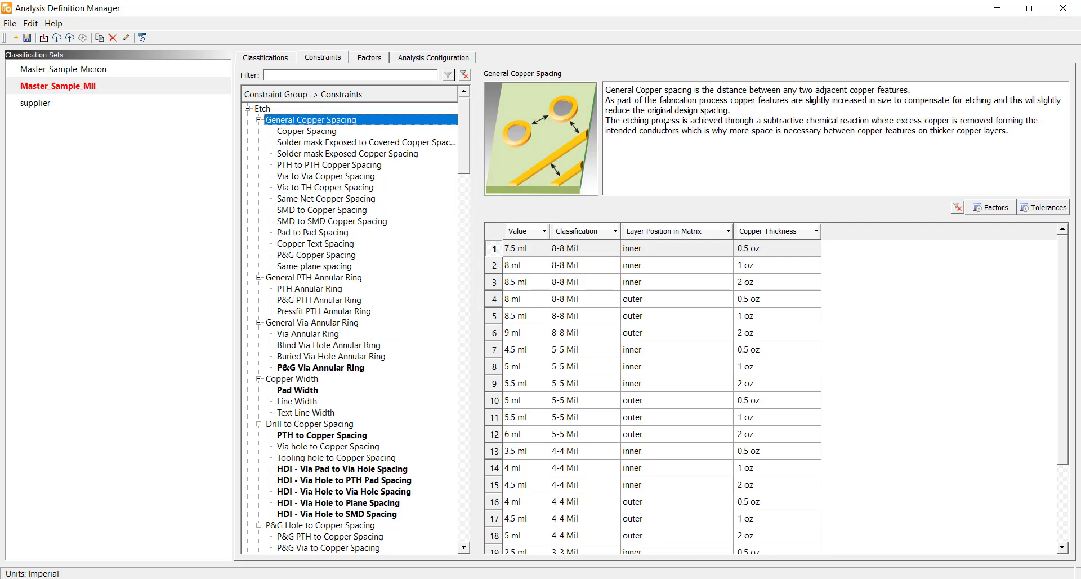
{"action": "left_click", "coordinate": [615, 232]}
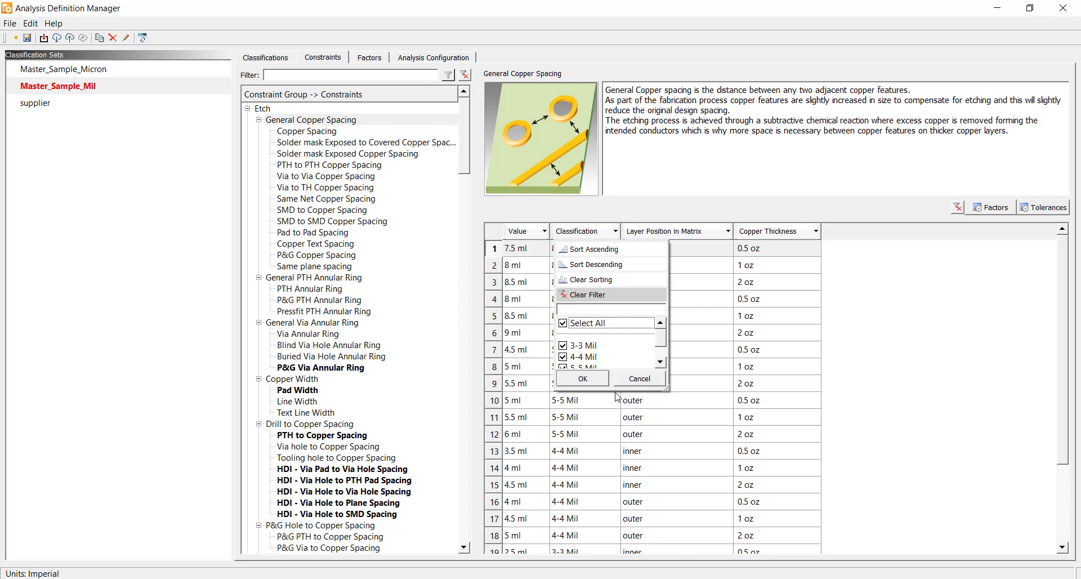
{"action": "left_click", "coordinate": [614, 391]}
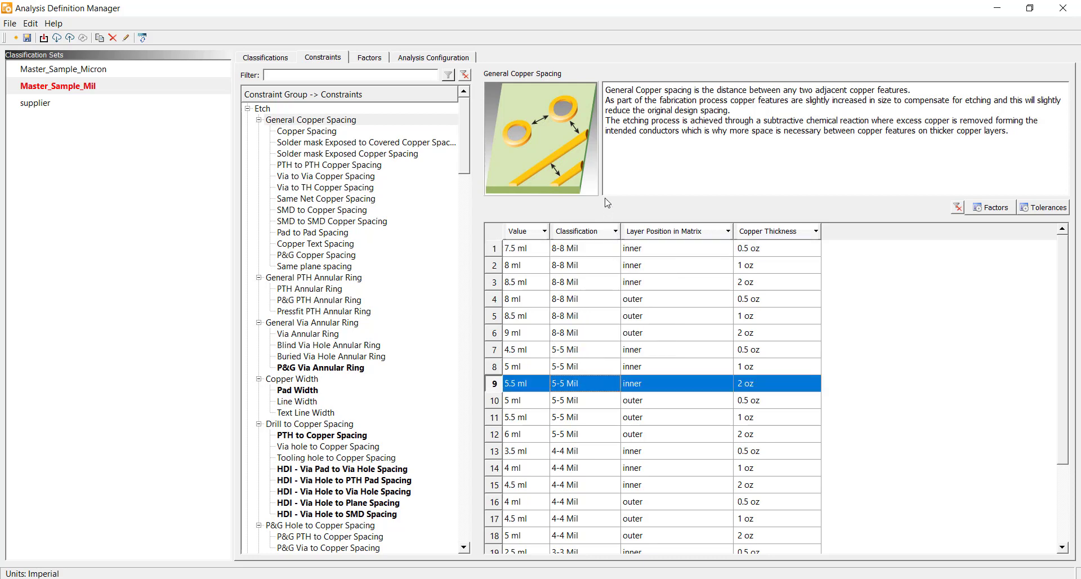
{"action": "left_click", "coordinate": [615, 232]}
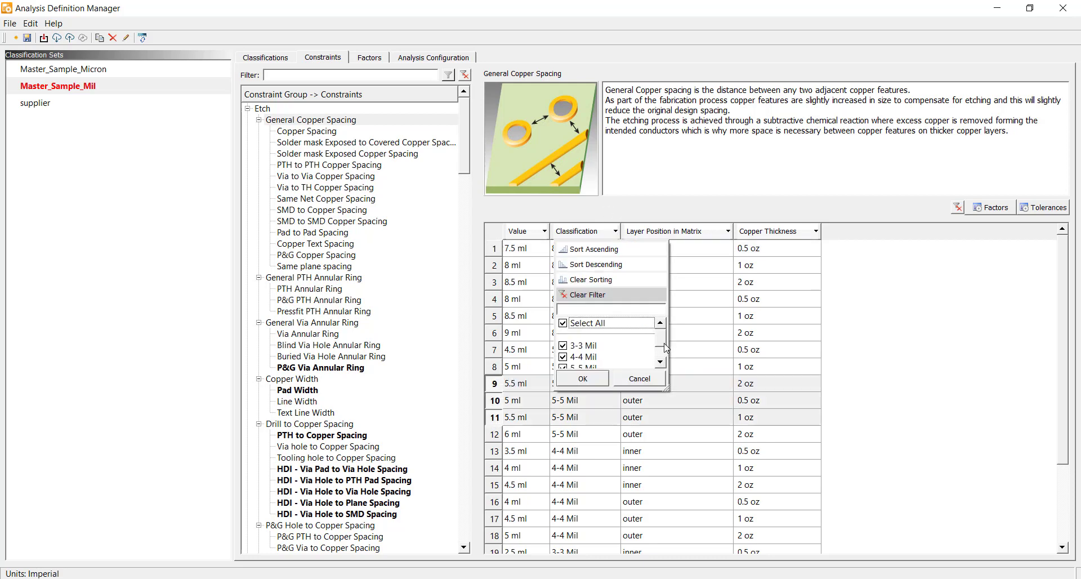
{"action": "left_click", "coordinate": [662, 360]}
{"action": "left_click", "coordinate": [663, 360]}
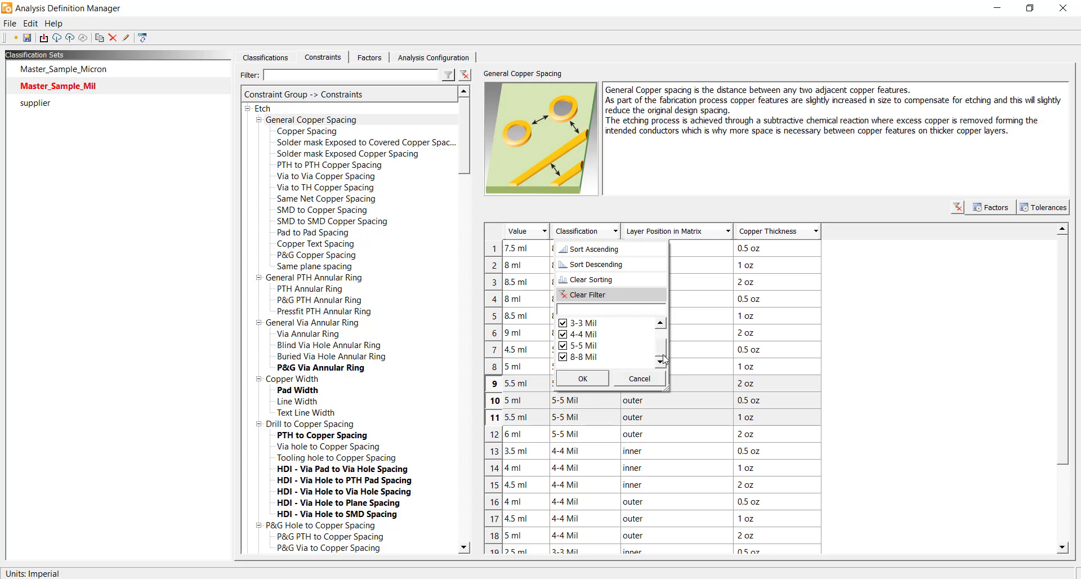
{"action": "left_click", "coordinate": [901, 287]}
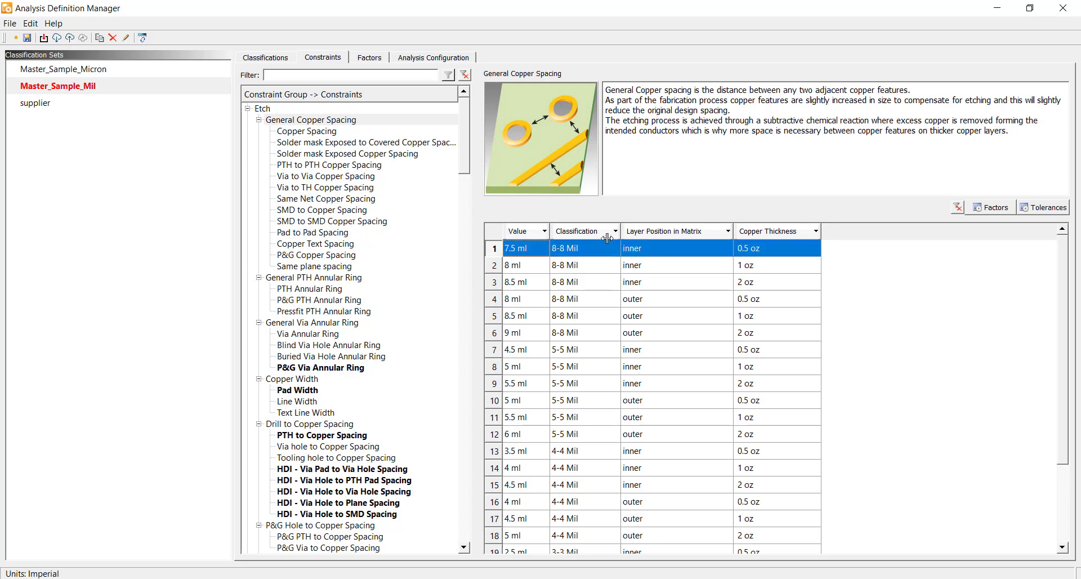
Step: Preview the -15% and 15% tolerance effects on the General Copper Spacing values without applying them
{"action": "left_click", "coordinate": [1047, 209]}
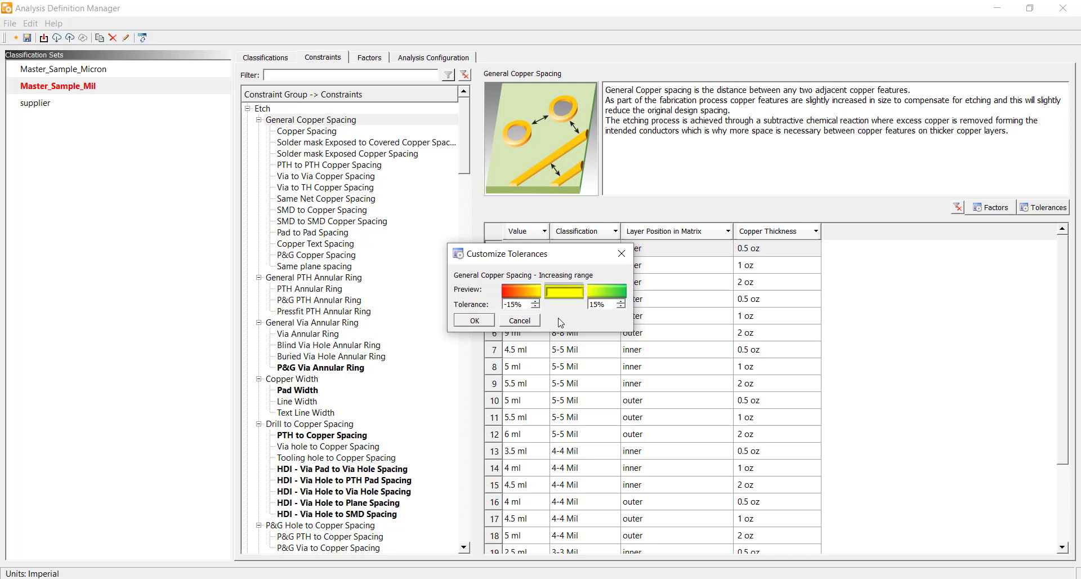
{"action": "left_click_drag", "start_coordinate": [526, 261], "coordinate": [666, 129]}
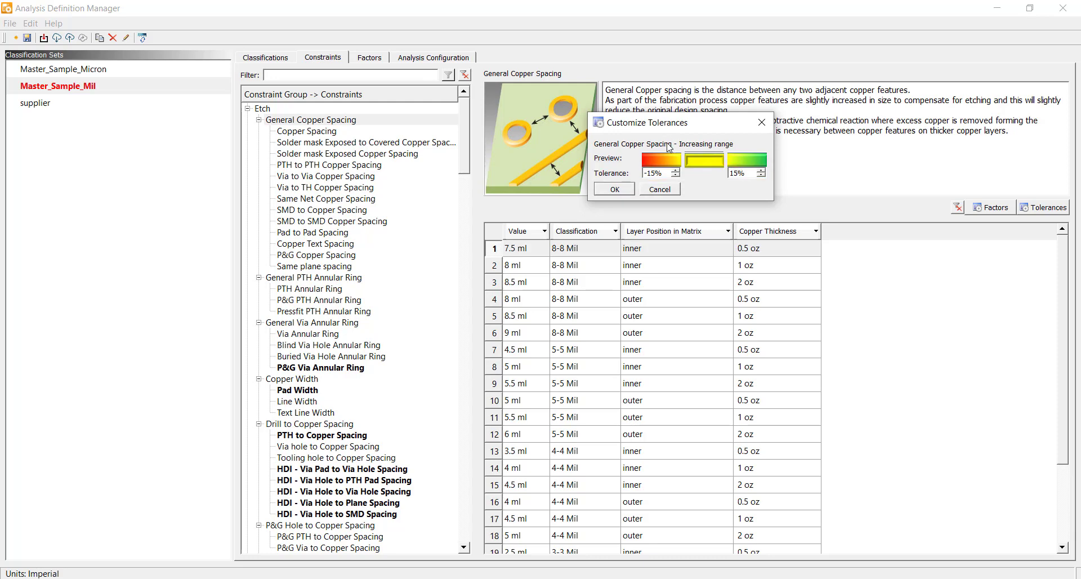
{"action": "left_click", "coordinate": [659, 158]}
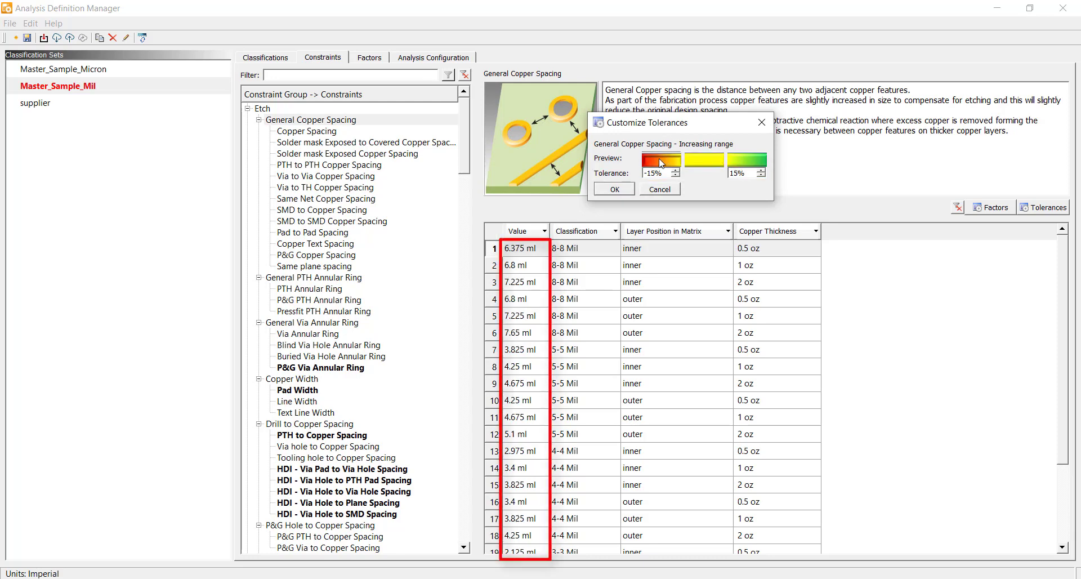
{"action": "left_click", "coordinate": [757, 164]}
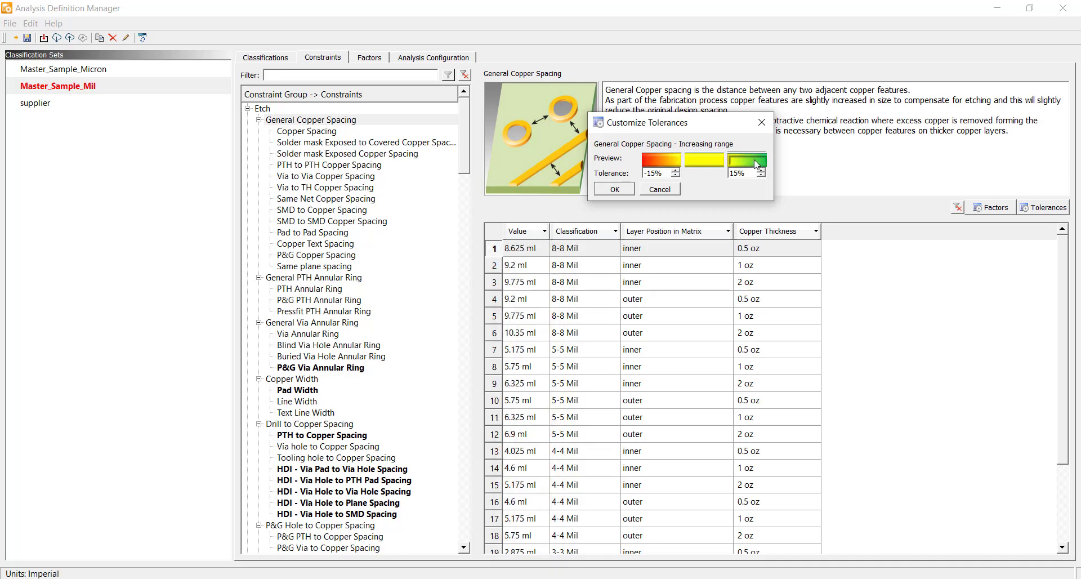
{"action": "left_click", "coordinate": [673, 190]}
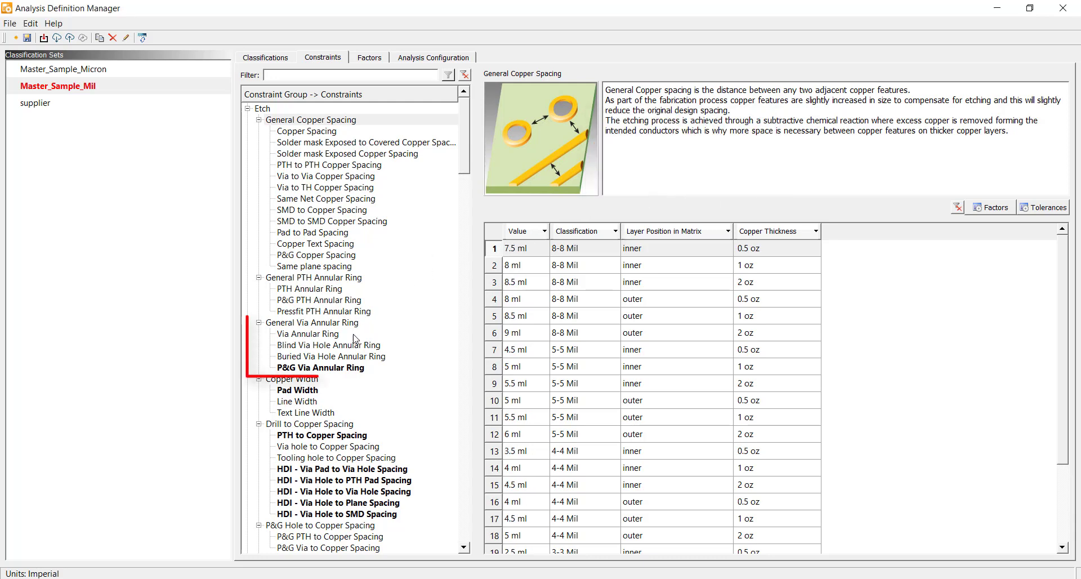
Step: Review the P&G Via Annular Ring values and browse the remaining constraints in the tree
{"action": "left_click", "coordinate": [337, 369]}
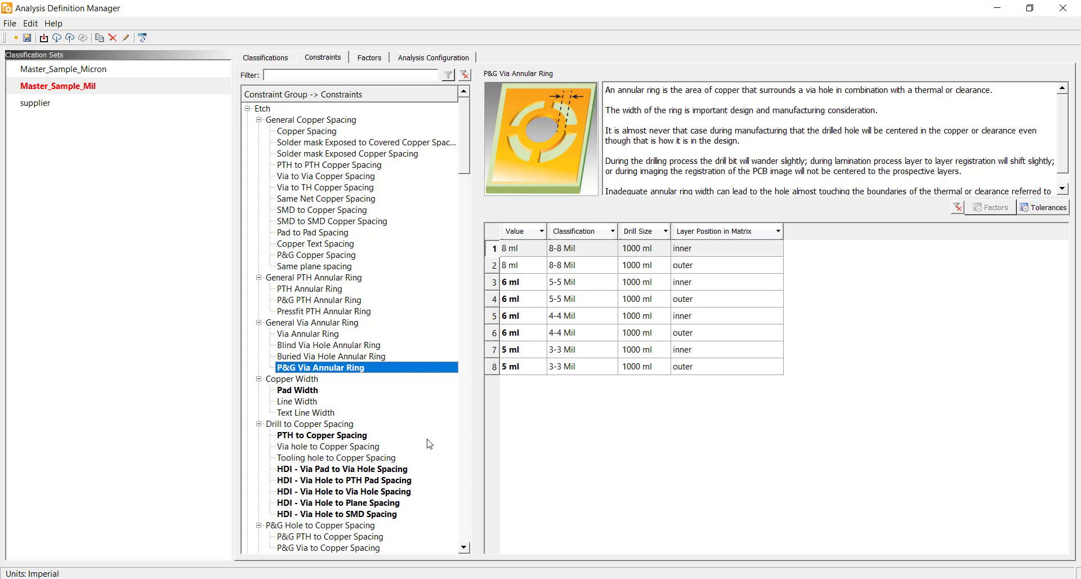
{"action": "scroll", "coordinate": [431, 444], "scroll_direction": "down", "scroll_amount": 11}
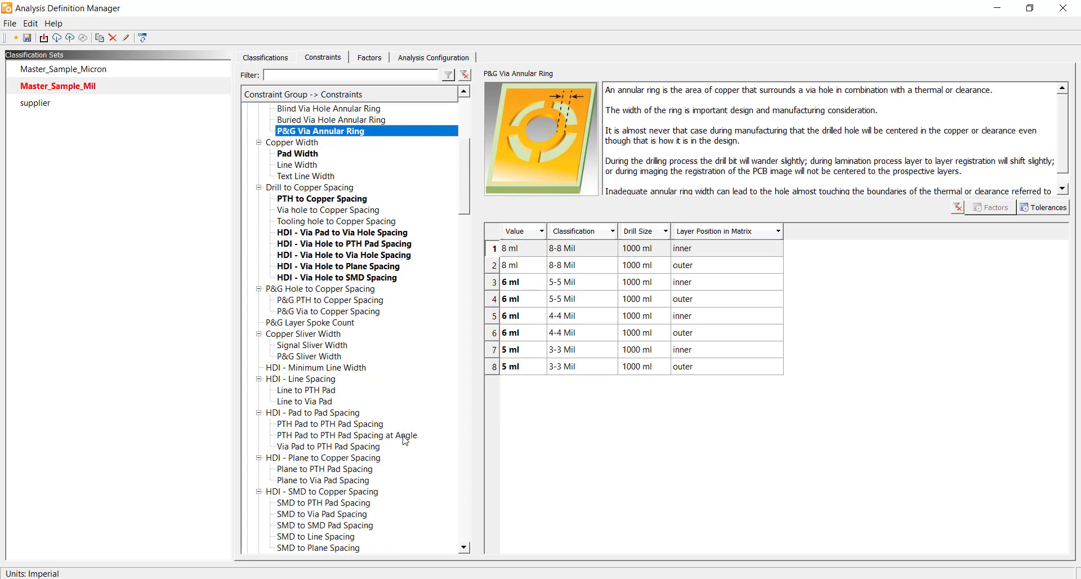
{"action": "scroll", "coordinate": [402, 449], "scroll_direction": "down", "scroll_amount": 9}
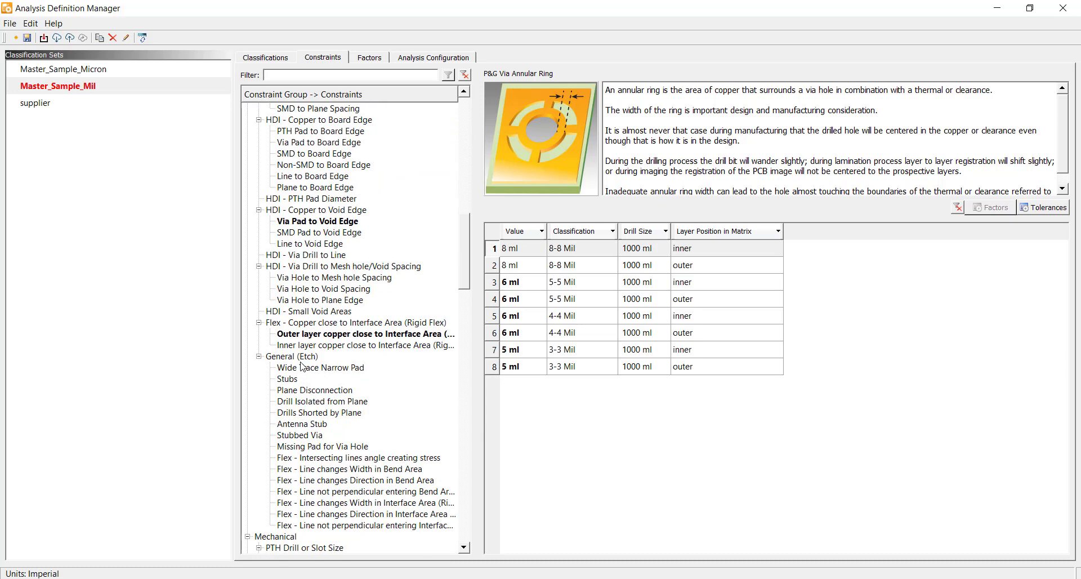
Step: Browse the General (Etch) on/off constraints, including Wide Trace Narrow Pad and Stubs
{"action": "left_click", "coordinate": [306, 356]}
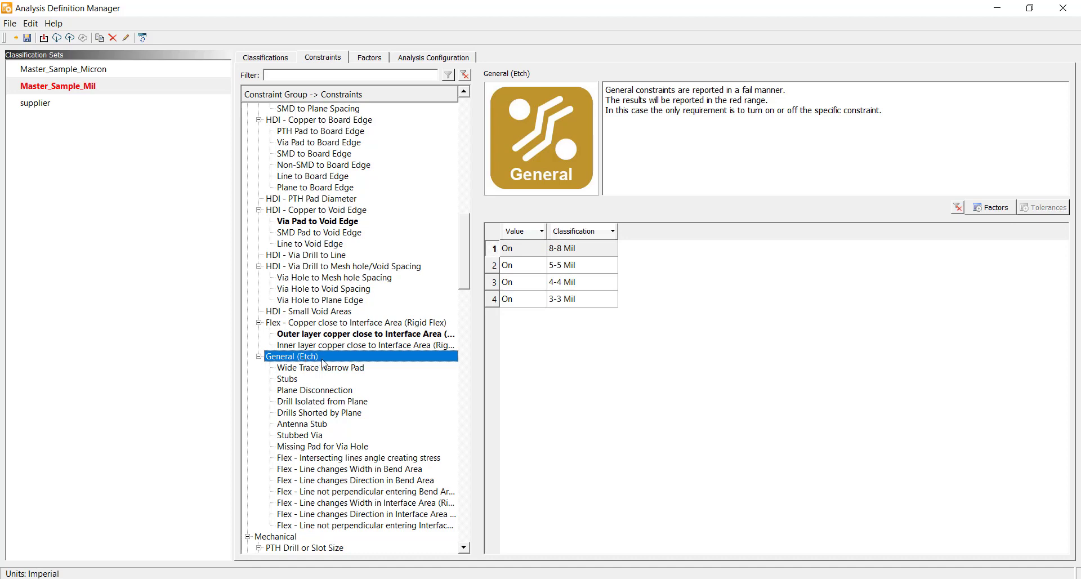
{"action": "left_click", "coordinate": [324, 368]}
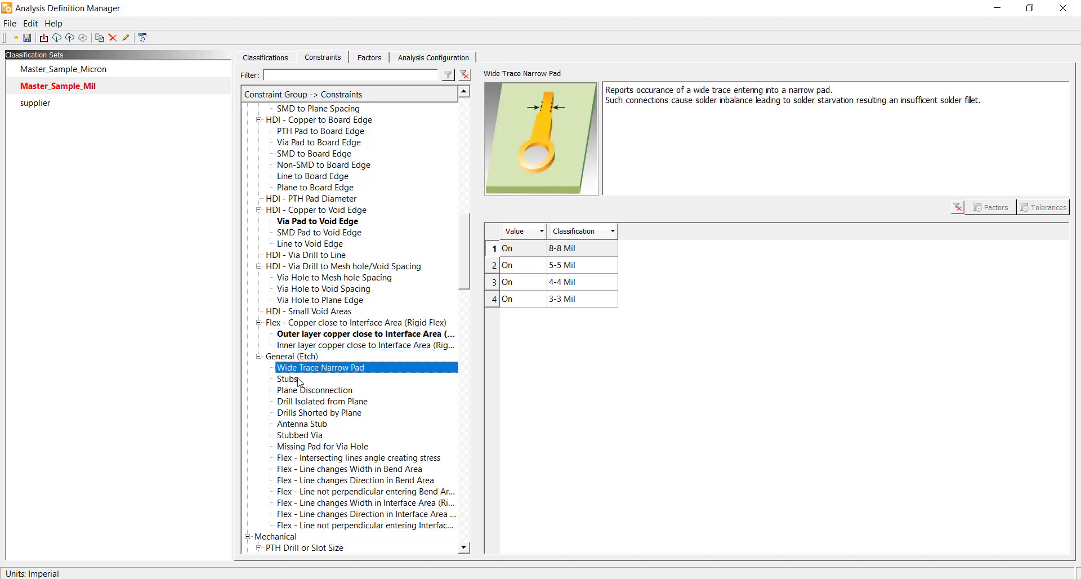
{"action": "left_click", "coordinate": [299, 381]}
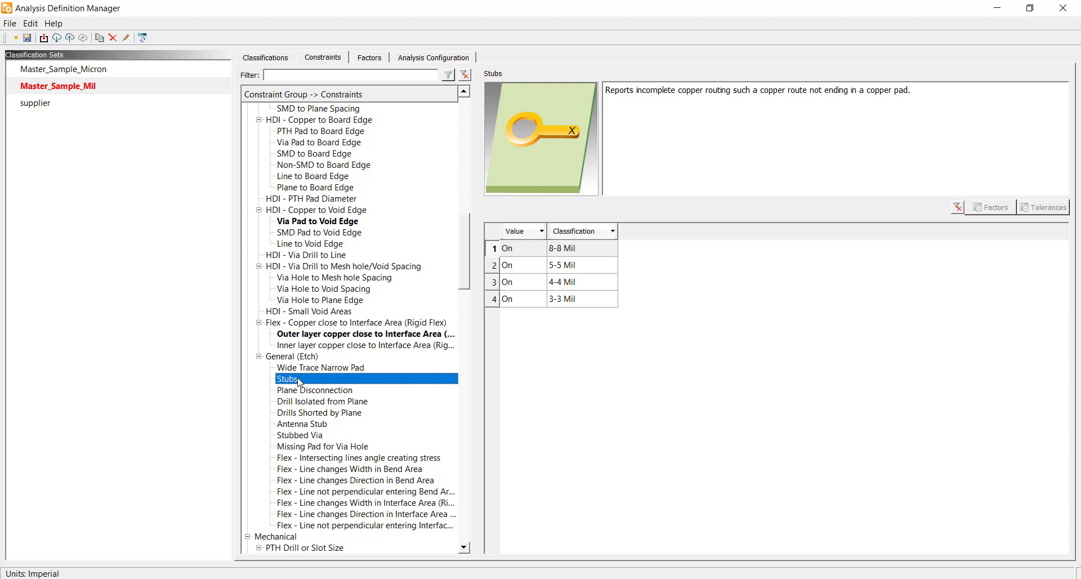
{"action": "scroll", "coordinate": [301, 275], "scroll_direction": "up", "scroll_amount": 4}
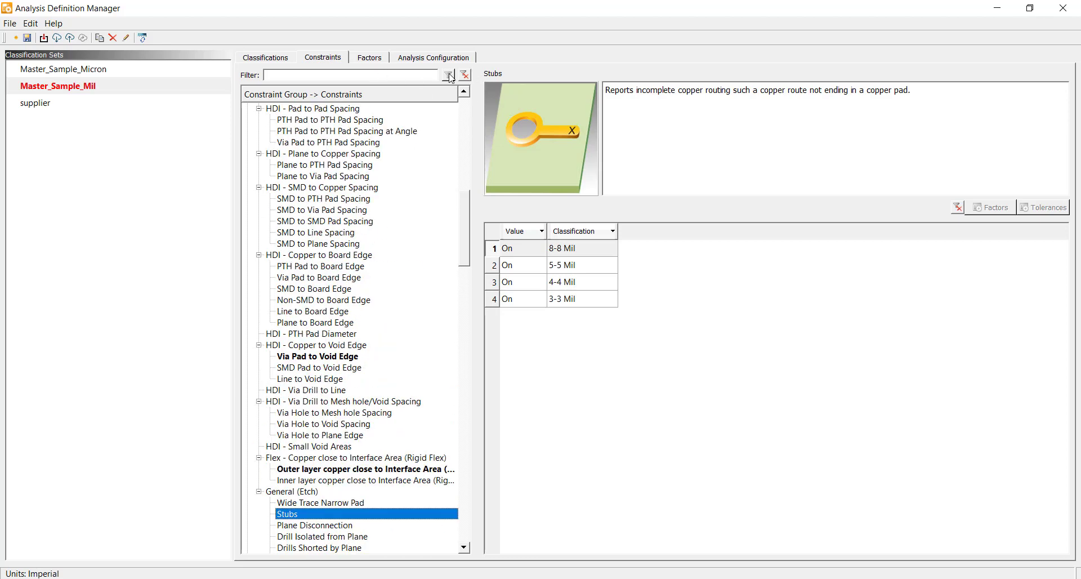
Step: Filter the constraint tree by "fid" and then by "solder mask" to find related constraints
{"action": "left_click", "coordinate": [359, 73]}
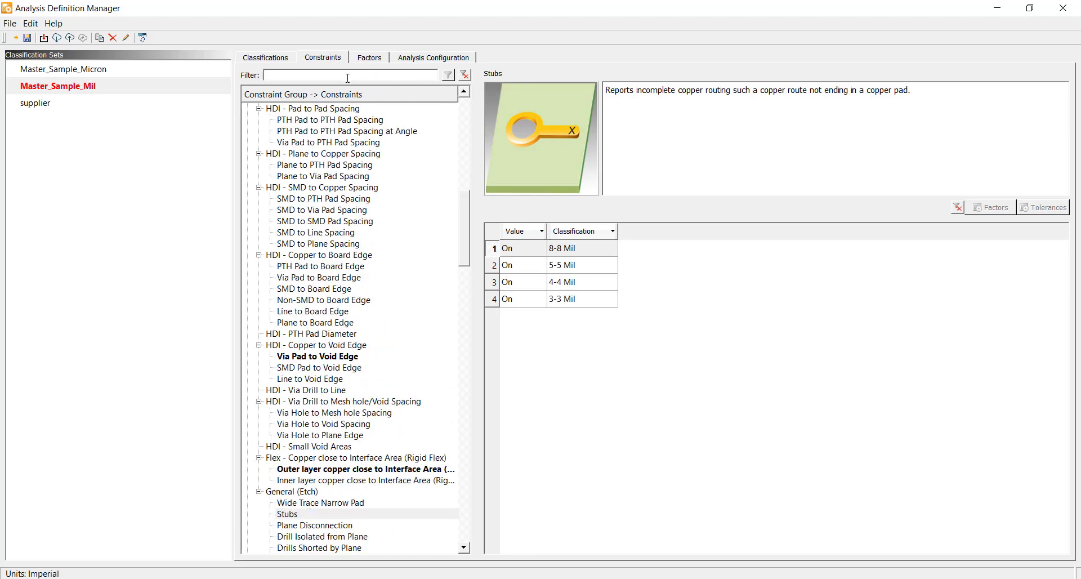
{"action": "type", "text": "fid"}
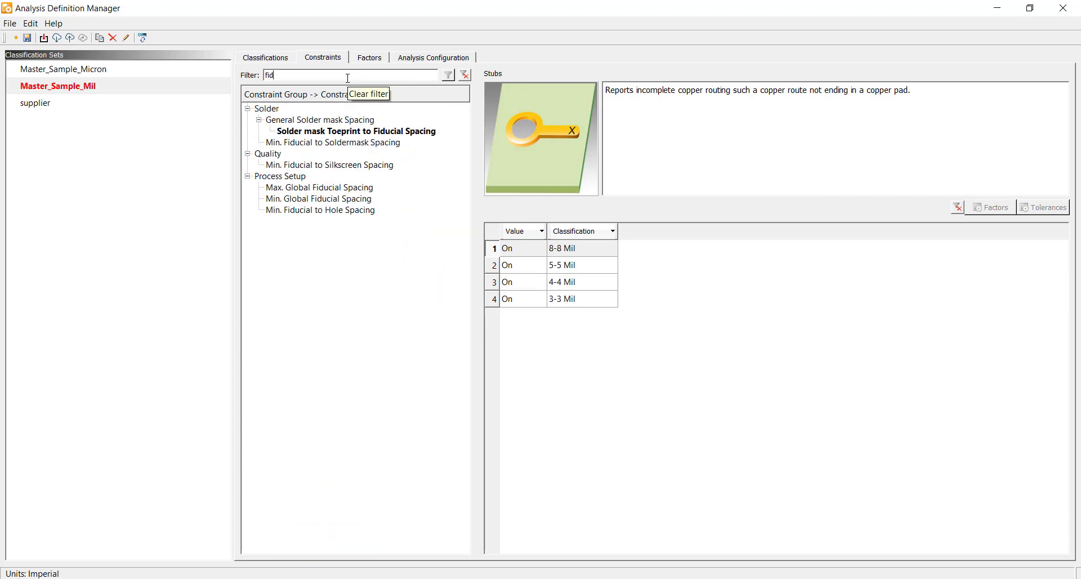
{"action": "key", "text": "BackSpace"}
{"action": "key", "text": "BackSpace"}
{"action": "key", "text": "BackSpace"}
{"action": "type", "text": "solder"}
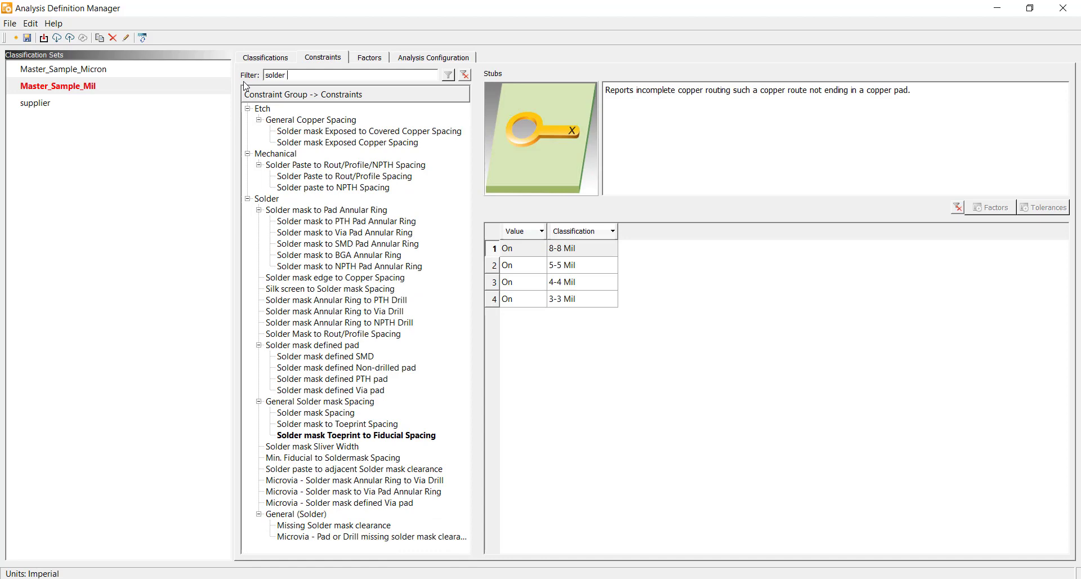
{"action": "type", "text": " mask"}
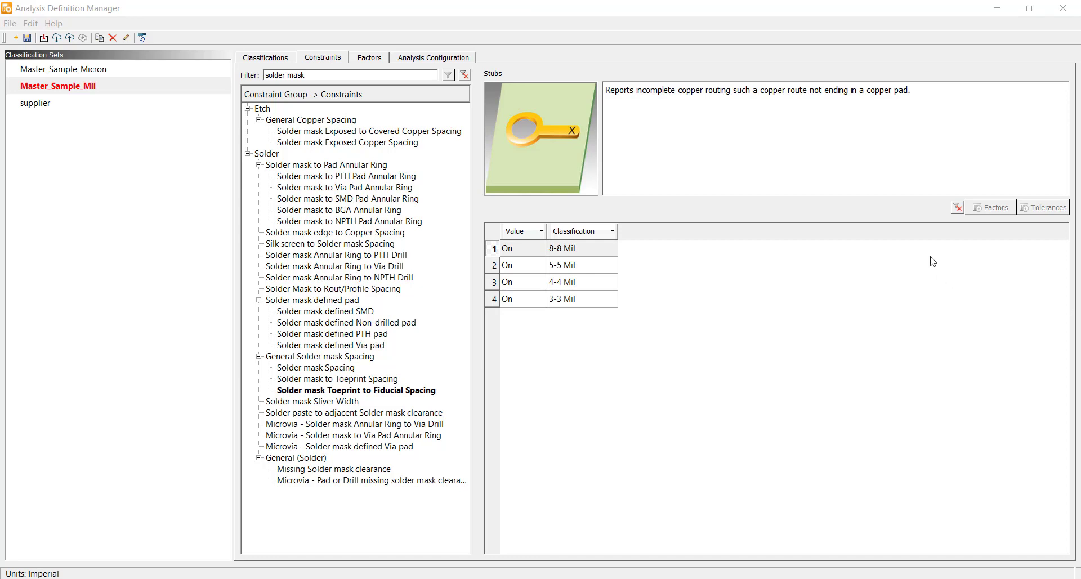
Step: Clear the constraint filter and upload the Master_Sample_Mil classification set to PCBflow, updating its existing profile
{"action": "left_click", "coordinate": [465, 76]}
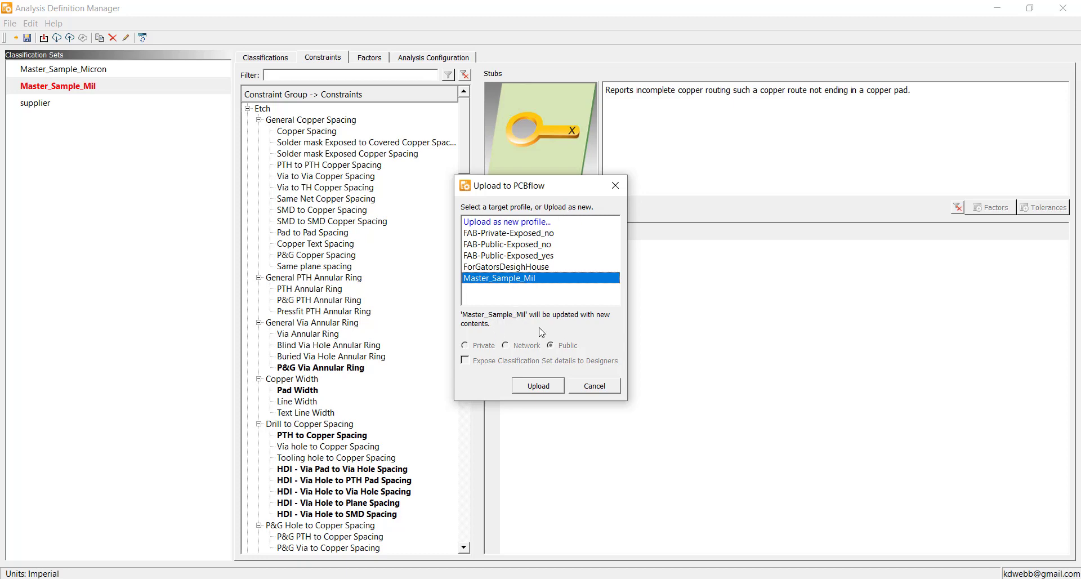
{"action": "left_click", "coordinate": [550, 386]}
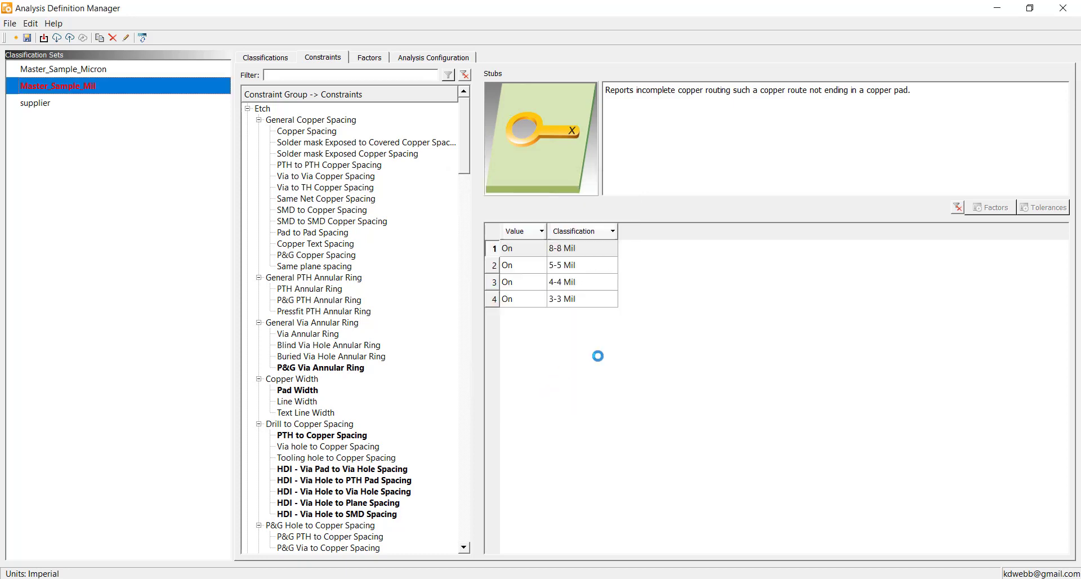